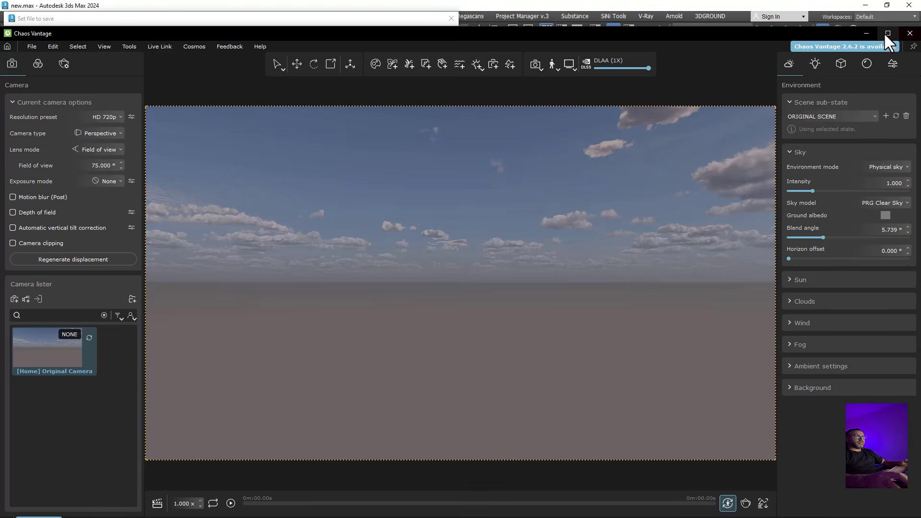
# - Save the V-Ray scene as new.vrscene inside a new folder in Living_Archive (1)
pyautogui.click(358, 18)
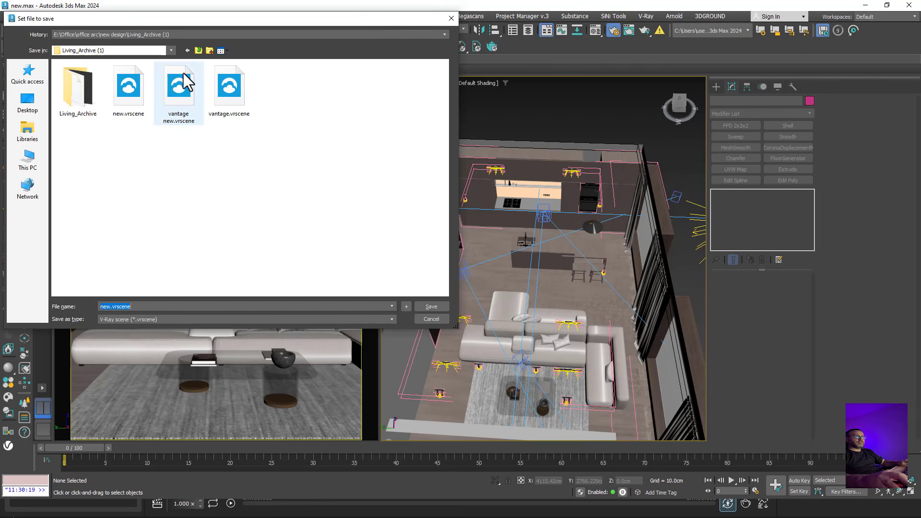
pyautogui.click(210, 51)
pyautogui.click(280, 107)
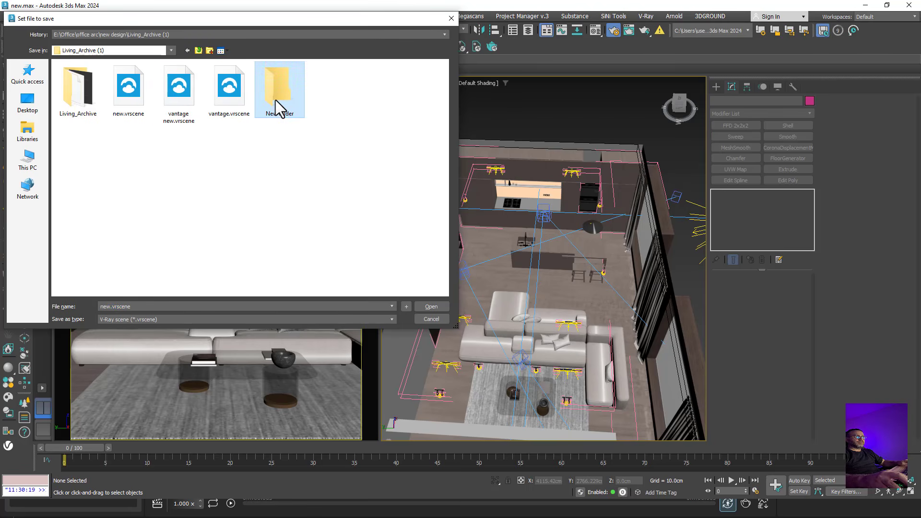
pyautogui.doubleClick(286, 113)
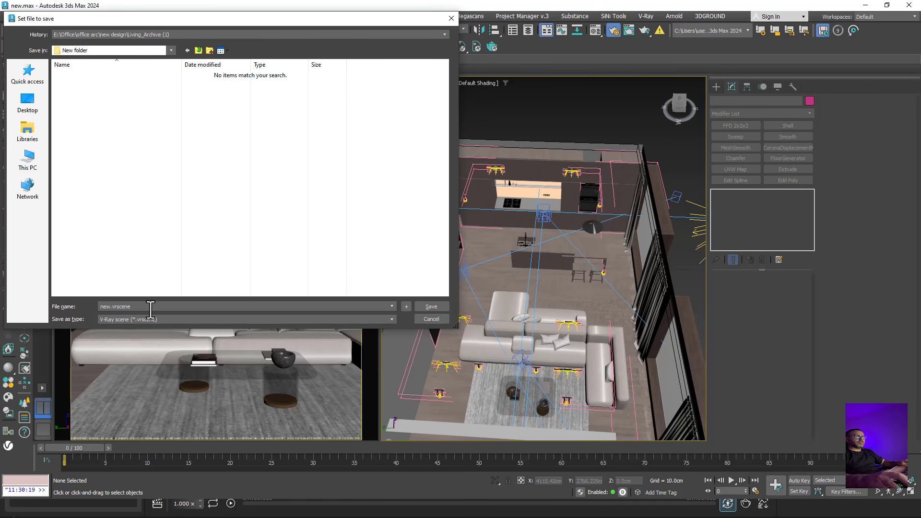
pyautogui.click(432, 306)
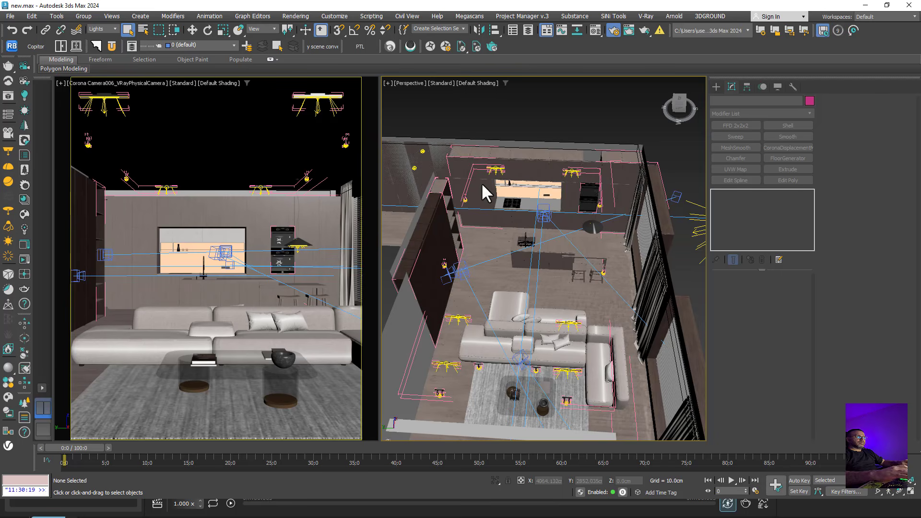
# - Switch to Chaos Vantage and activate the imported Corona Camera006_VR camera
pyautogui.click(864, 6)
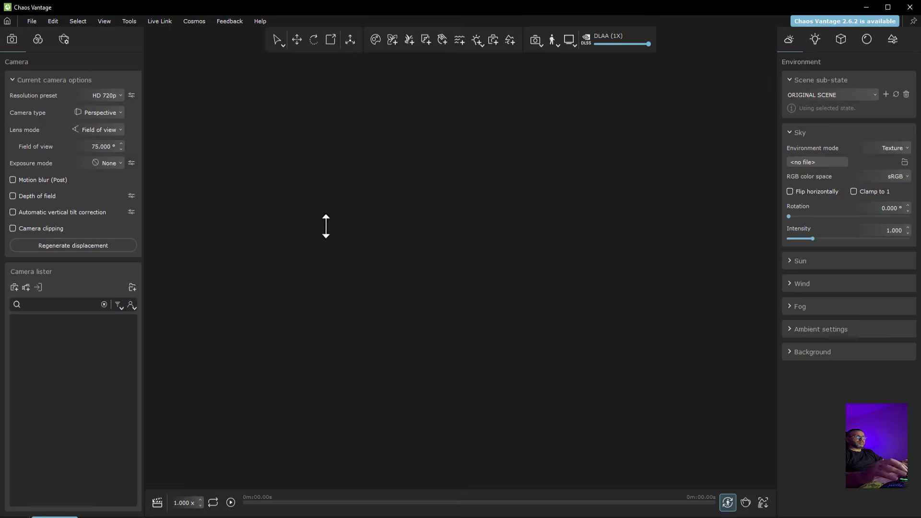
pyautogui.scroll(3, 96, 371)
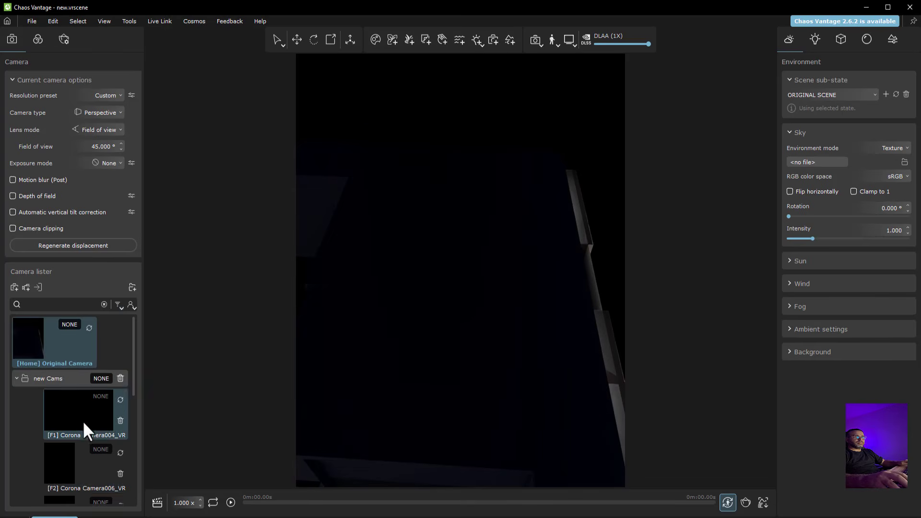
pyautogui.click(67, 460)
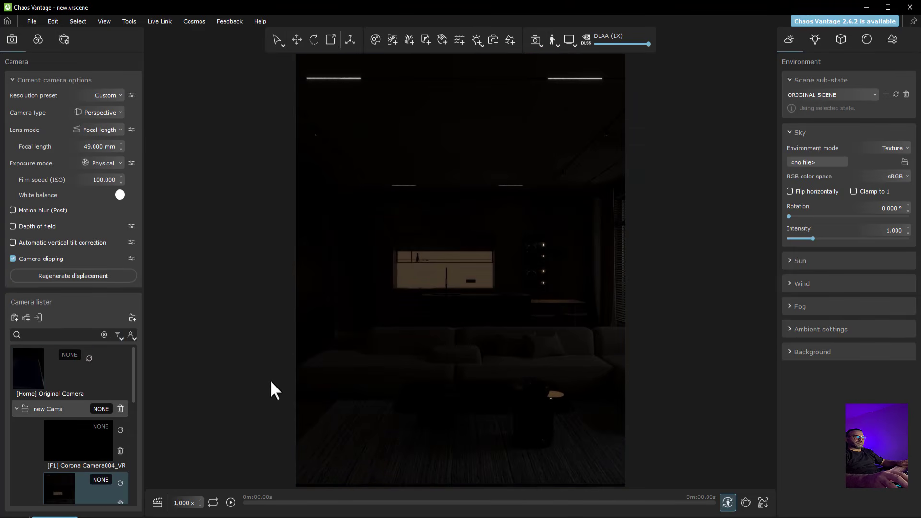
# - Set the camera's exposure mode to Value and enable automatic vertical tilt correction
pyautogui.click(108, 164)
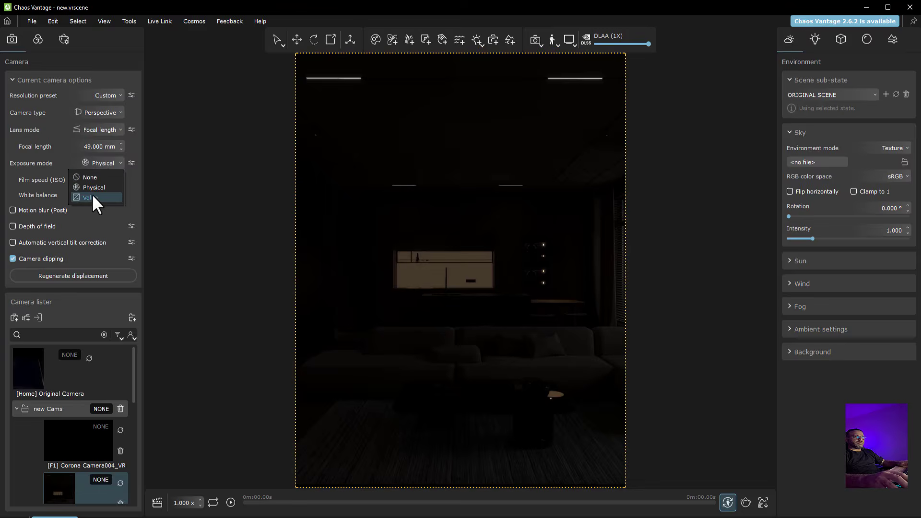
pyautogui.click(91, 194)
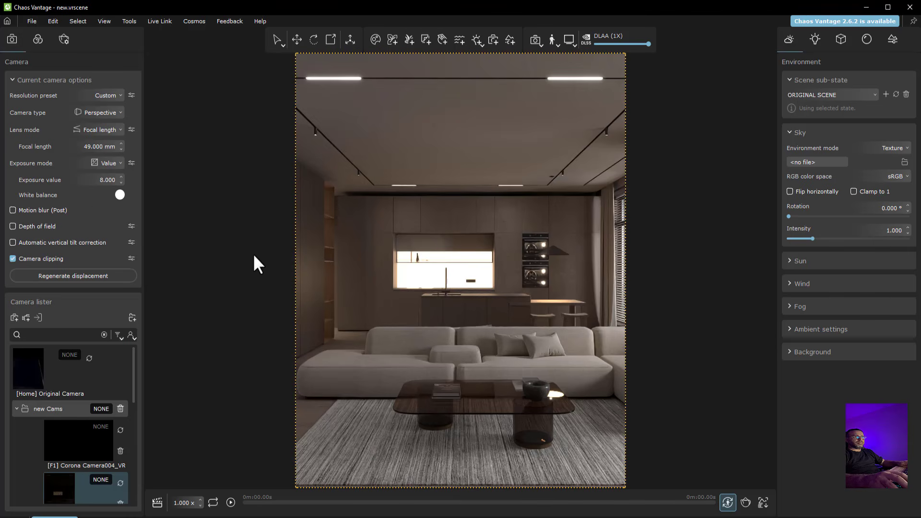
pyautogui.click(53, 243)
# - Reframe the frontal living room view slightly lower and store it as a new camera without overwriting the imported one
pyautogui.scroll(5, 470, 253)
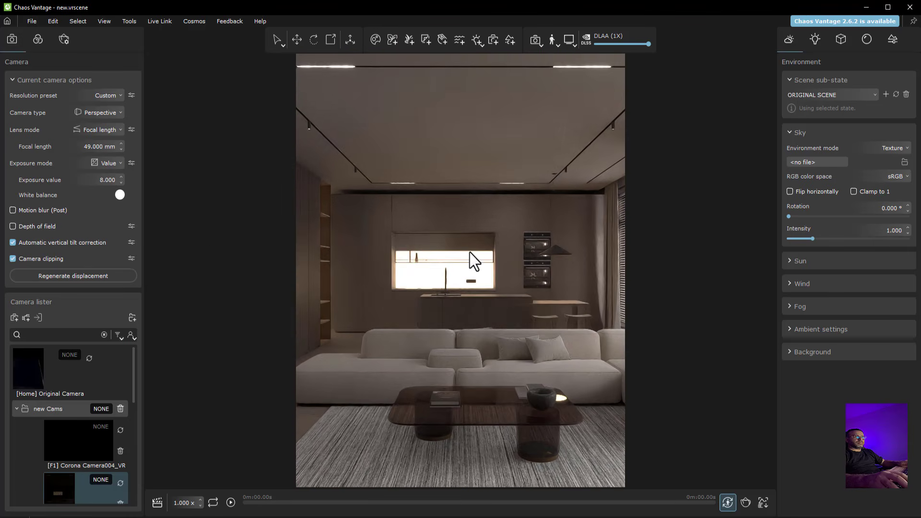
pyautogui.press('q')
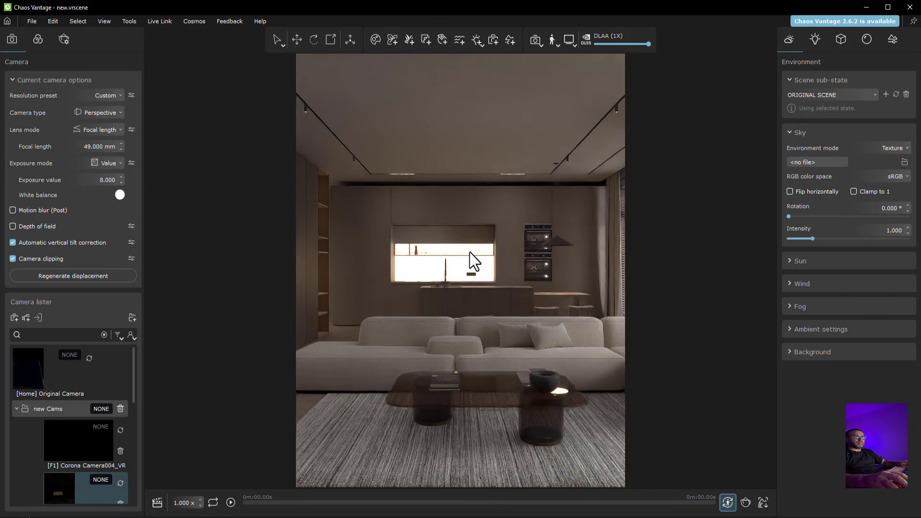
pyautogui.press('e')
pyautogui.press('q')
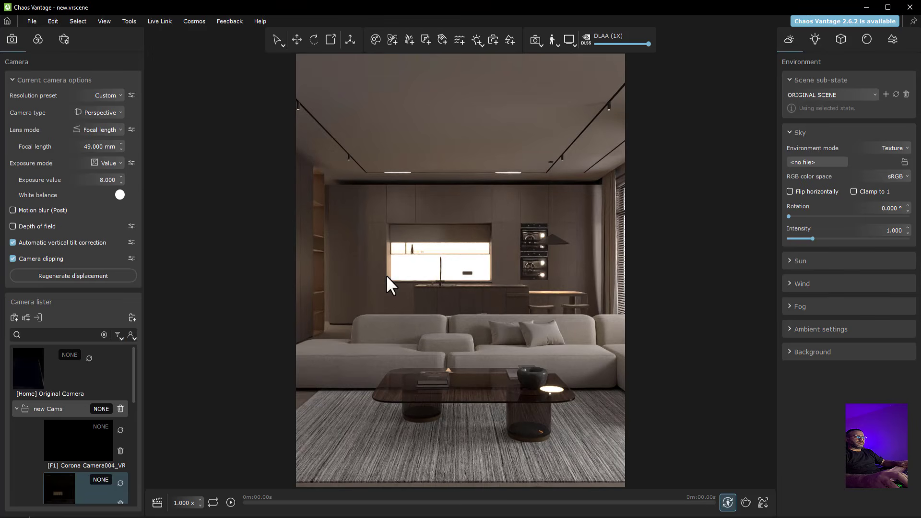
pyautogui.click(120, 483)
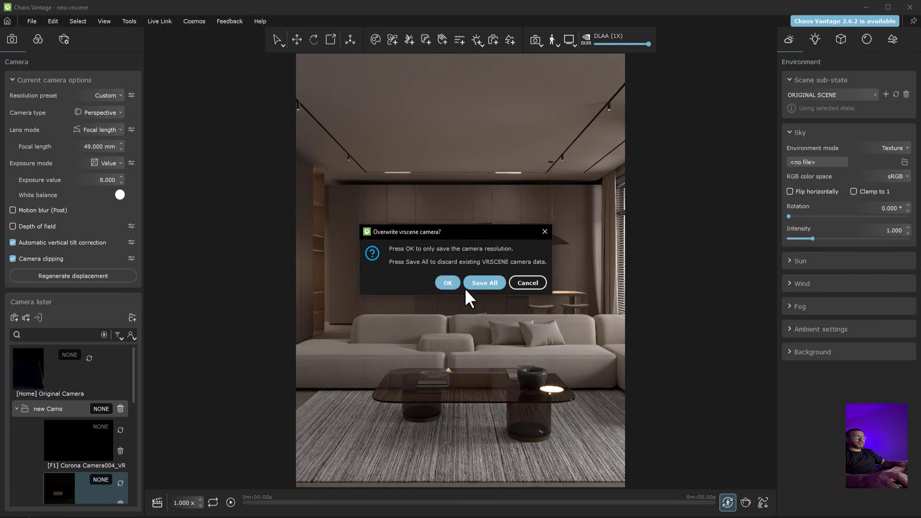
pyautogui.click(544, 232)
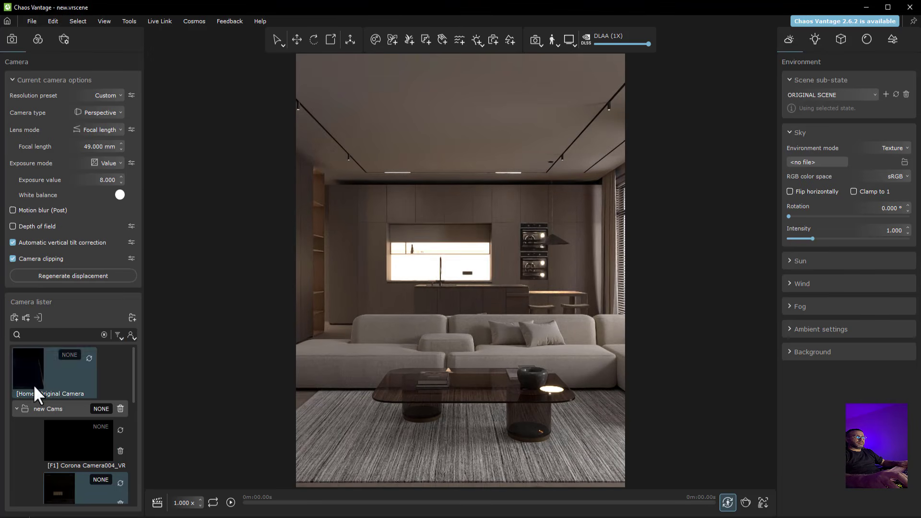
pyautogui.click(14, 317)
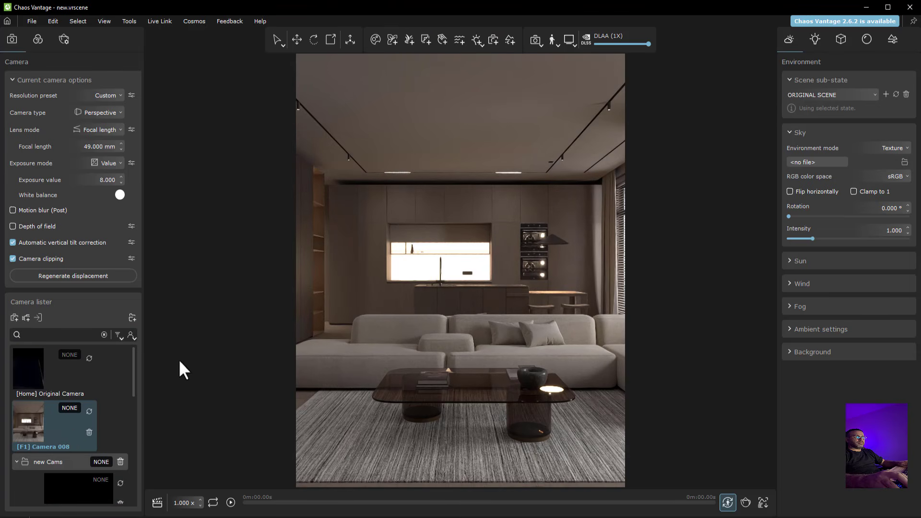
# - Fly the camera to an angled composition of the kitchen island with the bar stools and window blinds
pyautogui.scroll(-1, 94, 454)
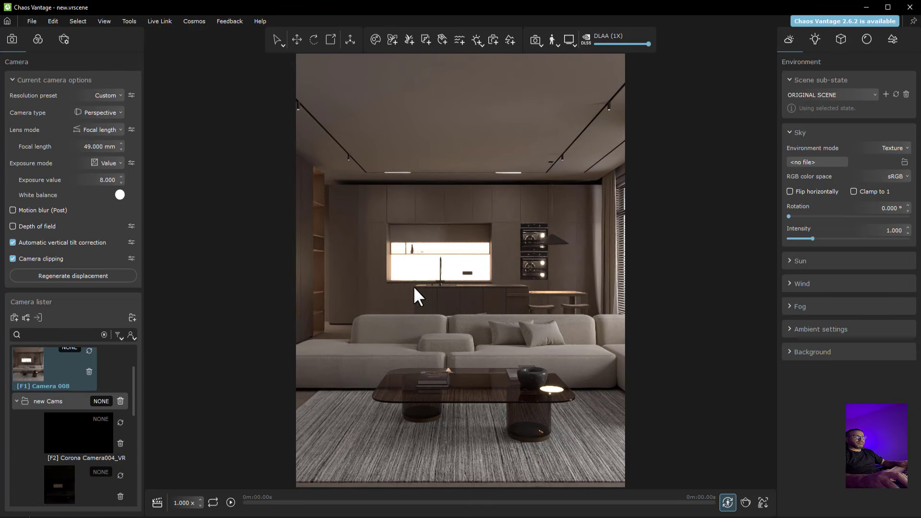
pyautogui.moveTo(413, 286); pyautogui.dragTo(564, 288)
pyautogui.press('w')
pyautogui.press('a')
pyautogui.press('w')
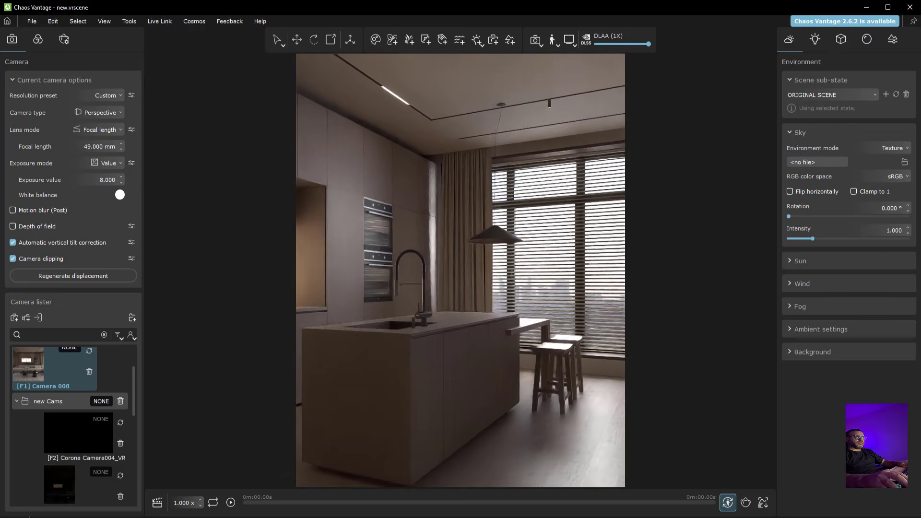
pyautogui.press('s')
pyautogui.press('q')
pyautogui.press('a')
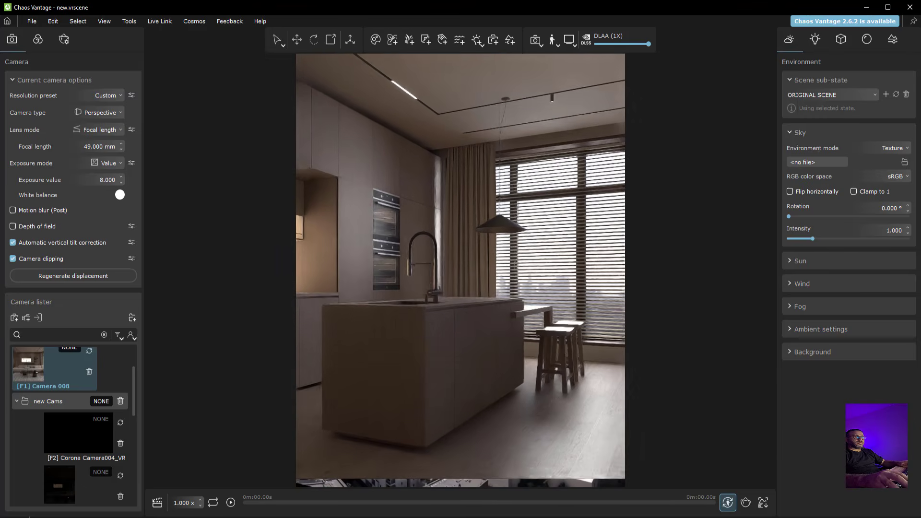
# - Lower the near camera clipping to 2020.117 mm and store the kitchen island view as a new camera
pyautogui.click(131, 258)
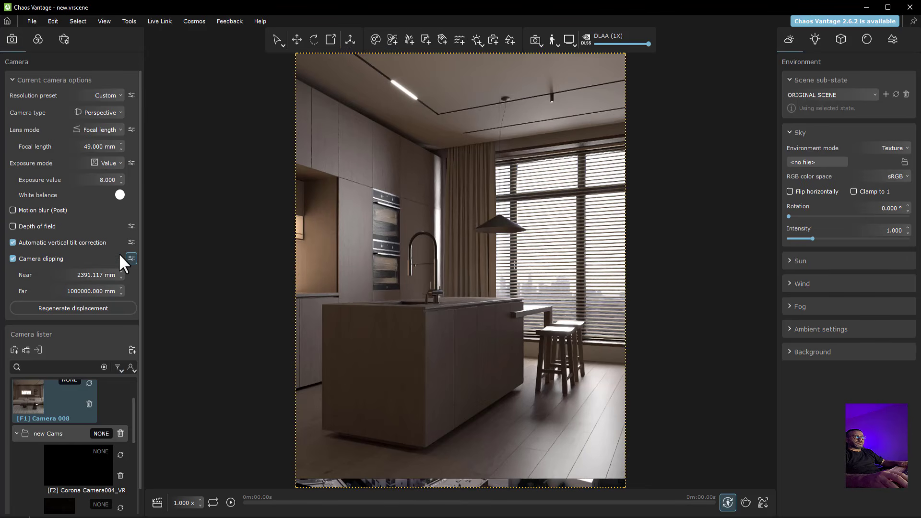
pyautogui.moveTo(122, 273); pyautogui.dragTo(59, 431)
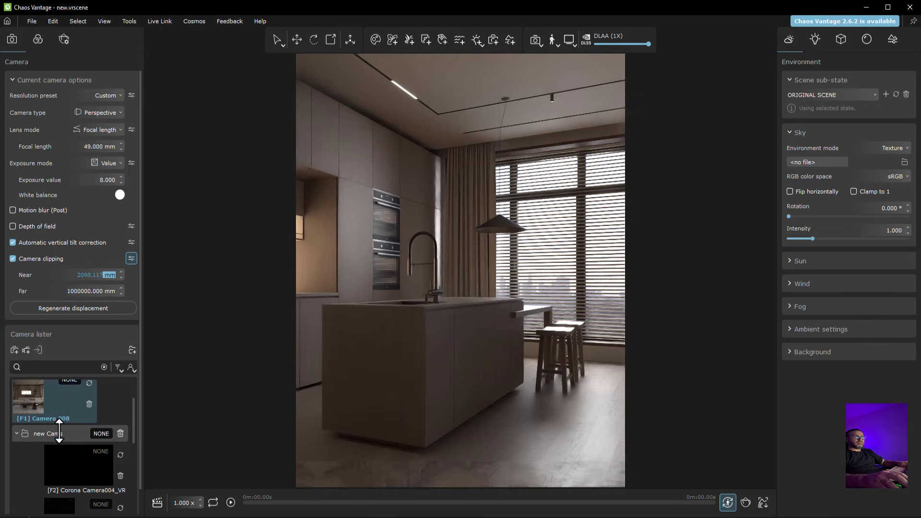
pyautogui.scroll(4, 430, 398)
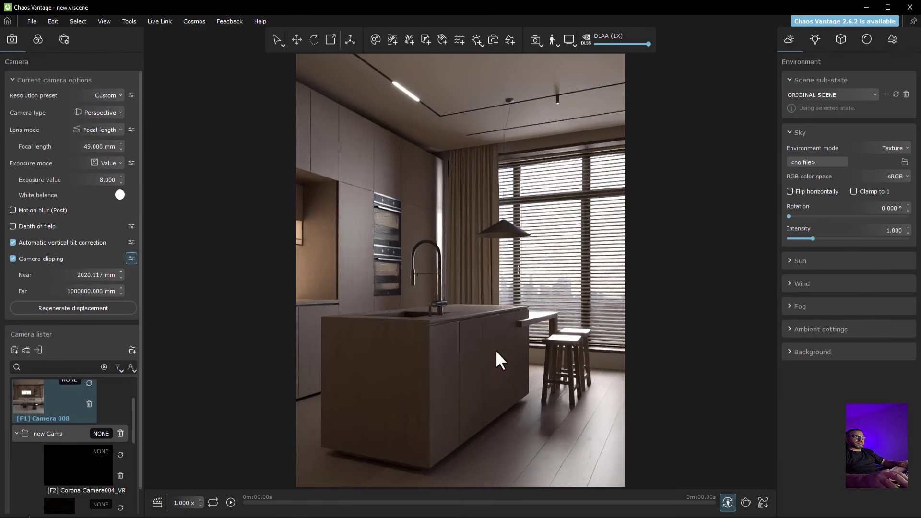
pyautogui.click(14, 350)
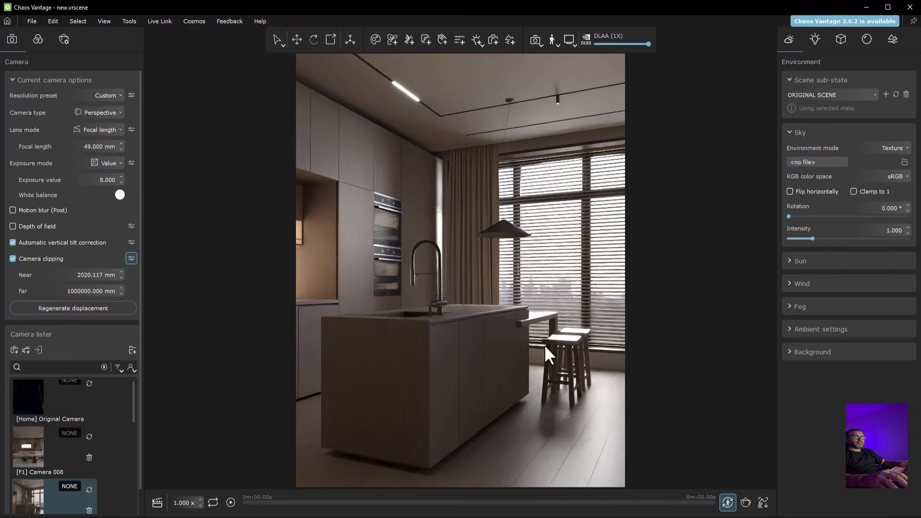
# - Frame the sofa corner and windows with near clipping at 1196.117 mm and a focal length of 82.802 mm
pyautogui.moveTo(546, 346); pyautogui.dragTo(583, 348)
pyautogui.press('s')
pyautogui.press('s')
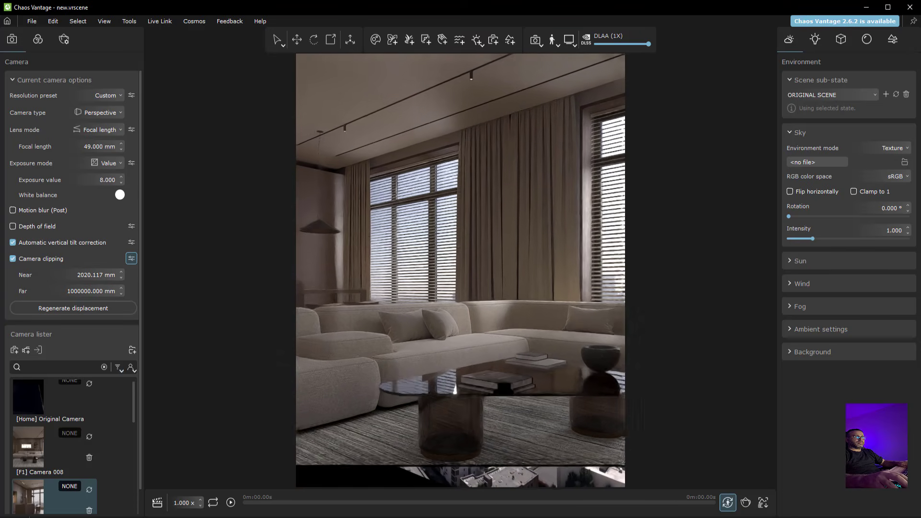
pyautogui.moveTo(267, 309); pyautogui.dragTo(280, 309)
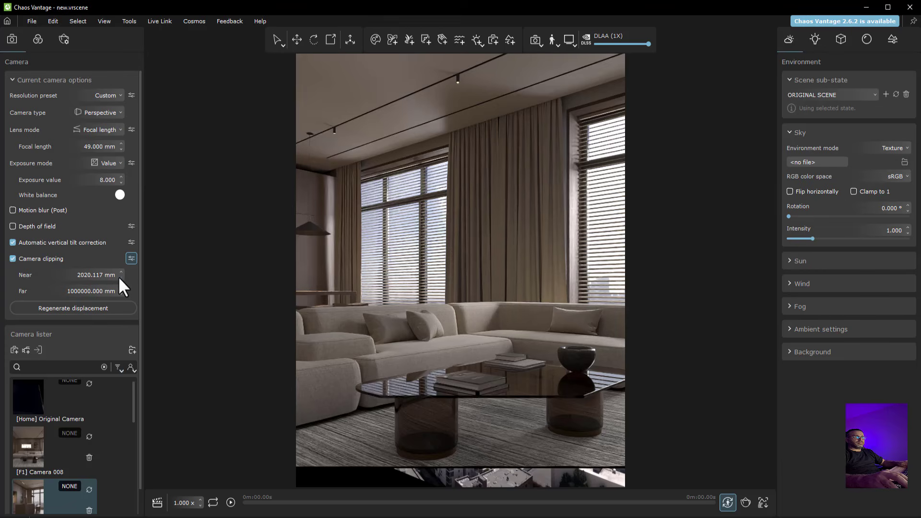
pyautogui.moveTo(120, 277); pyautogui.dragTo(132, 509)
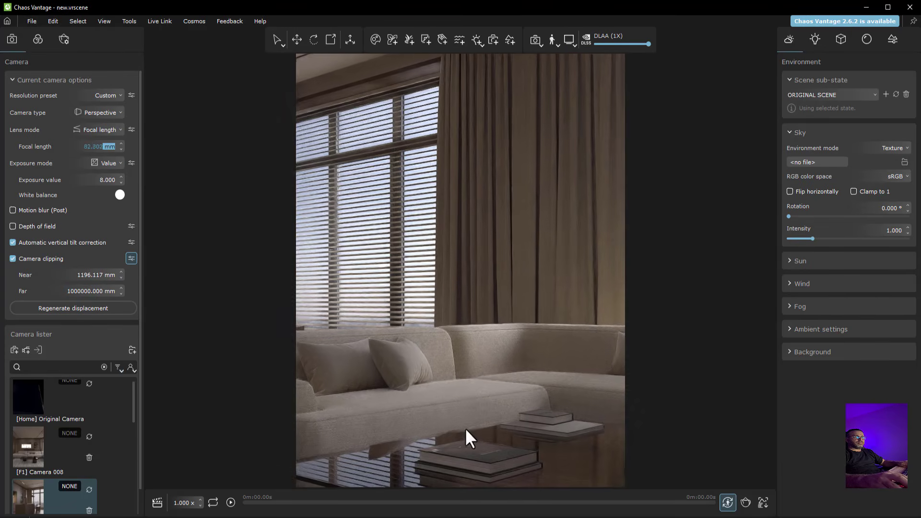
# - Recompose the sofa close-up to include the glass coffee table and books, and store it as a new camera
pyautogui.moveTo(465, 428); pyautogui.dragTo(499, 398, button='middle')
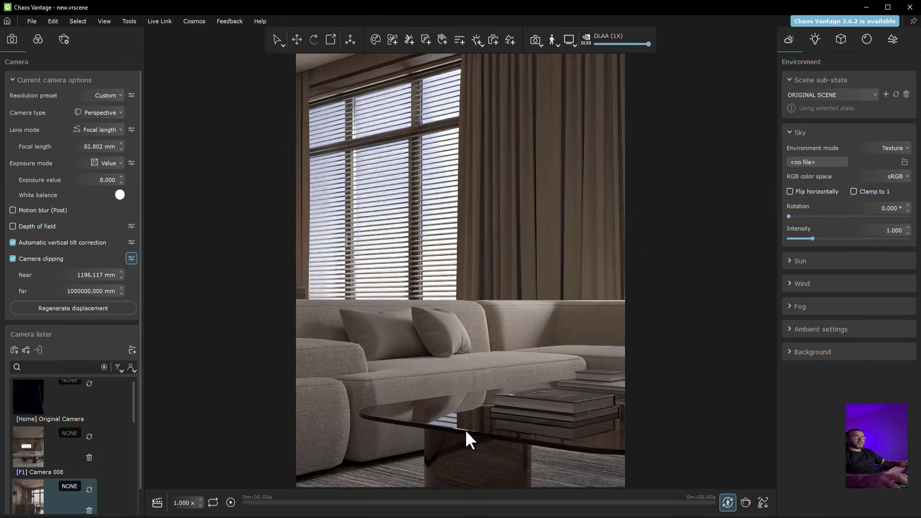
pyautogui.moveTo(465, 430)
pyautogui.mouseDown(button='middle')
pyautogui.moveTo(444, 431)
pyautogui.moveTo(466, 433)
pyautogui.mouseUp(button='middle')
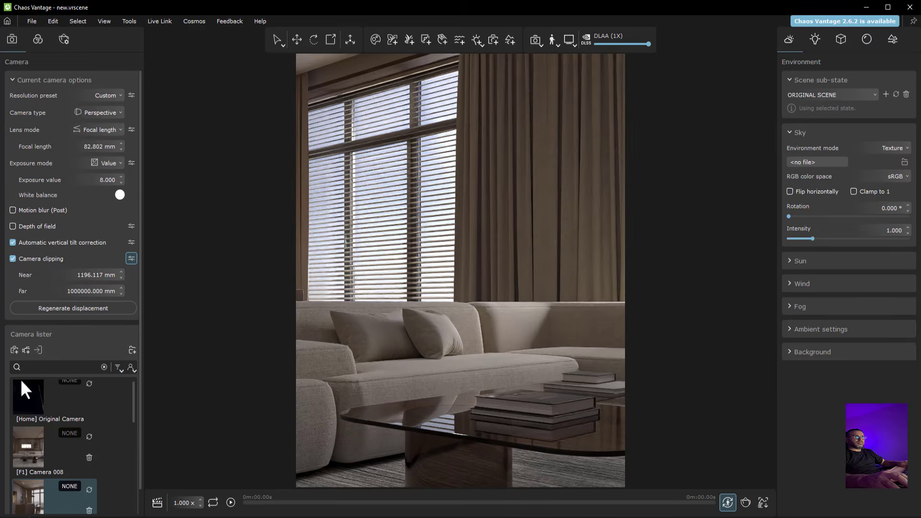
pyautogui.click(15, 350)
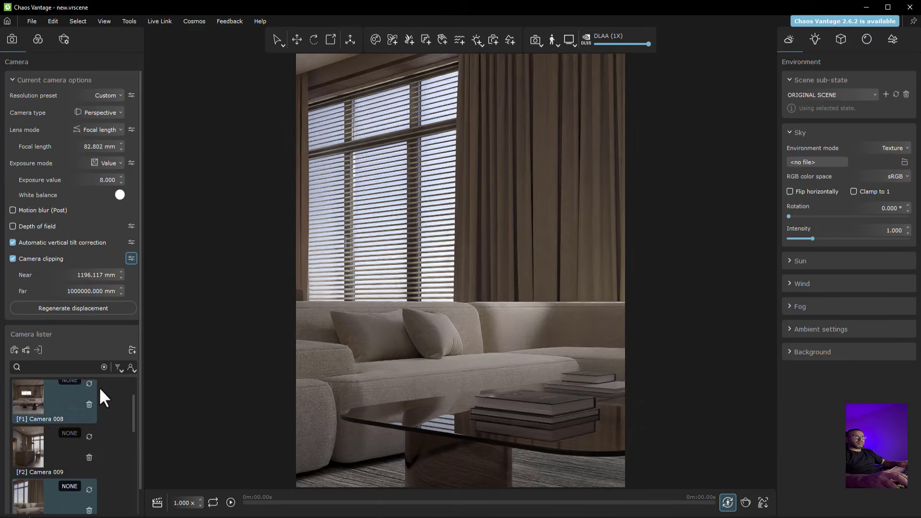
# - Enable depth of field with a custom aperture size of 64.063 mm
pyautogui.click(13, 226)
pyautogui.click(132, 226)
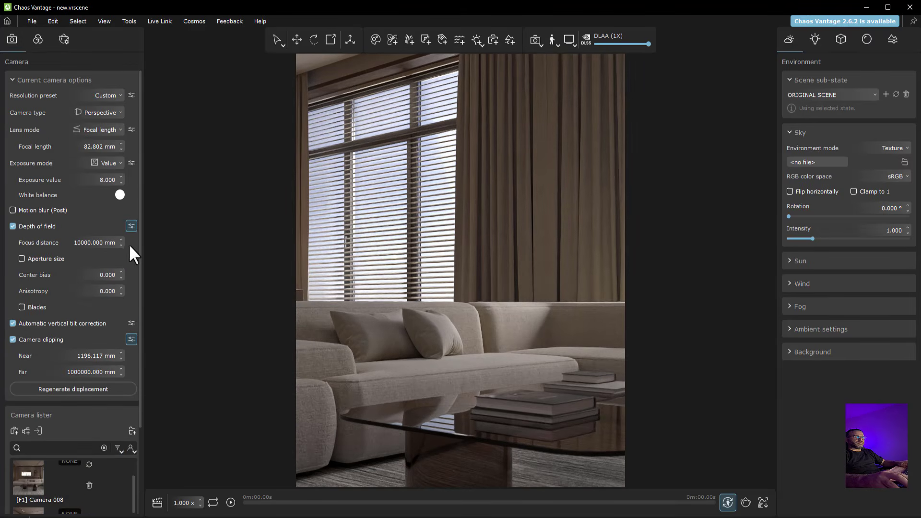
pyautogui.click(46, 259)
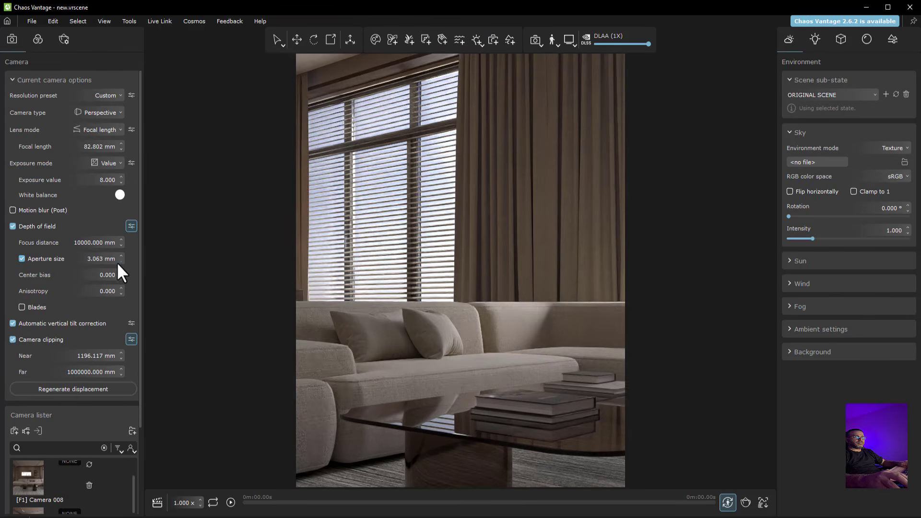
pyautogui.moveTo(120, 262); pyautogui.dragTo(140, 110)
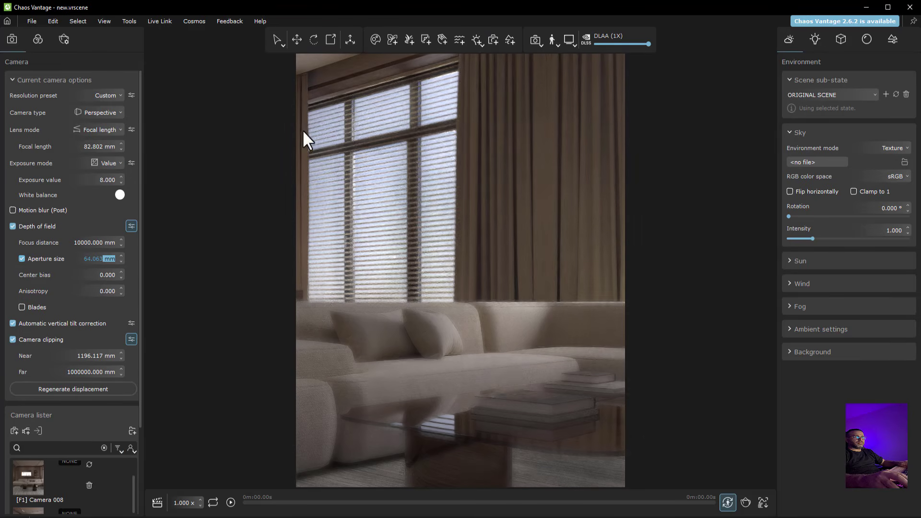
# - Pick the camera's focus point on the sofa cushions
pyautogui.click(542, 38)
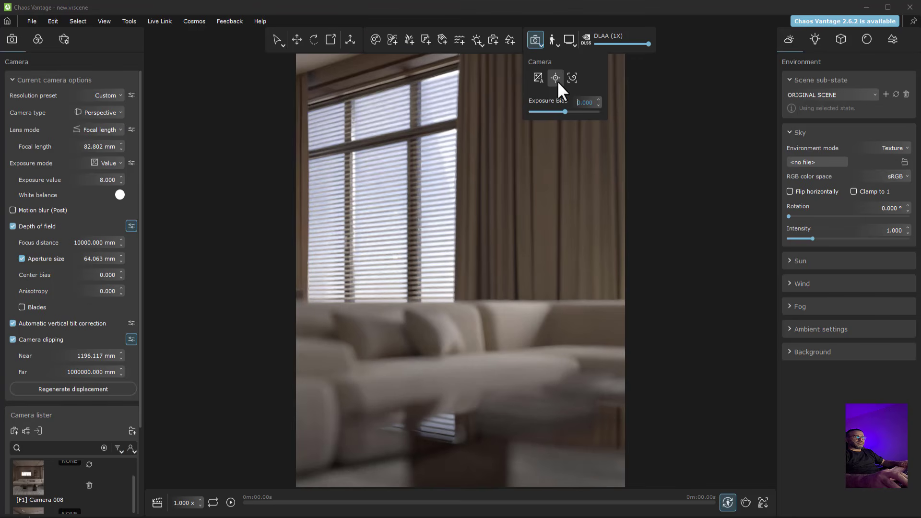
pyautogui.click(557, 80)
pyautogui.click(424, 327)
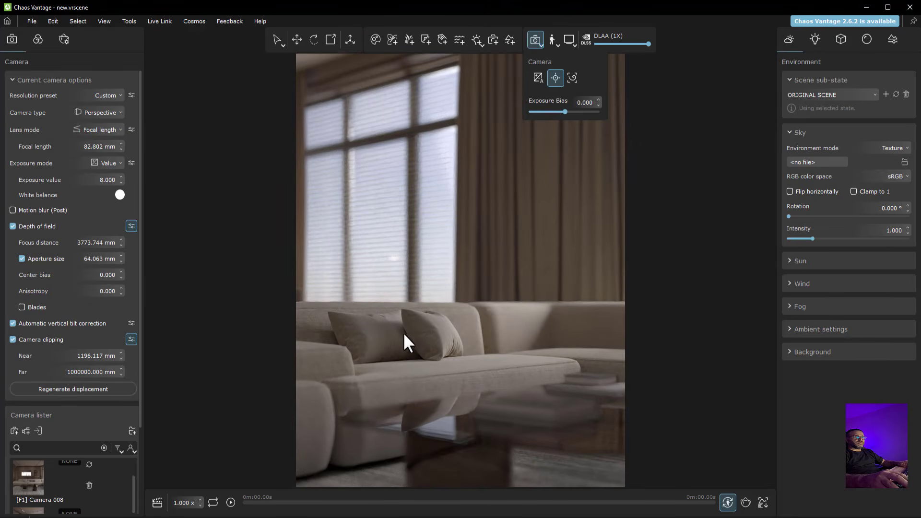
pyautogui.click(391, 338)
# - Update the stored Camera 010 with the current depth of field and focus settings
pyautogui.scroll(-5, 73, 485)
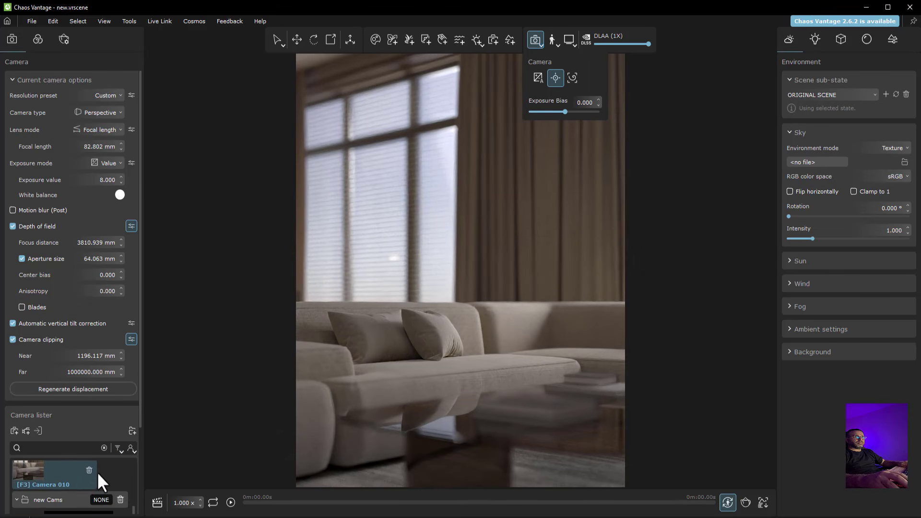
pyautogui.scroll(-1, 96, 472)
pyautogui.scroll(2, 82, 481)
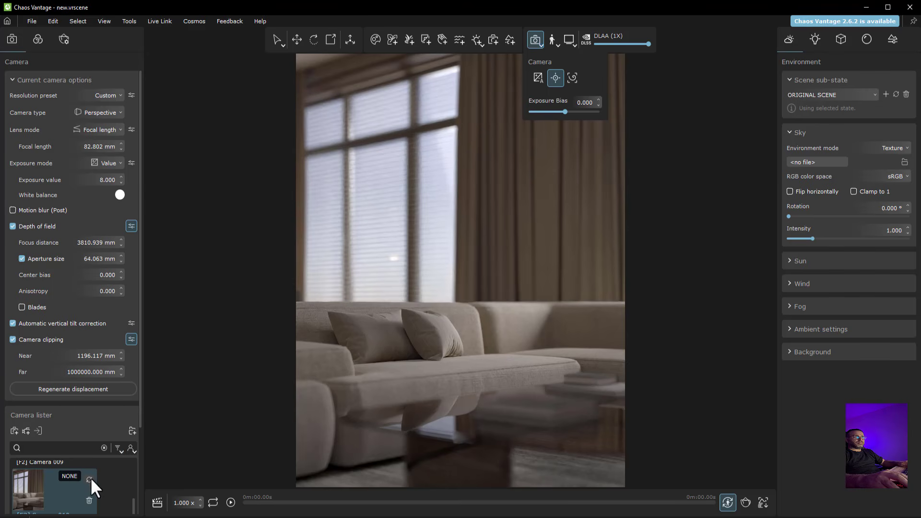
pyautogui.click(91, 478)
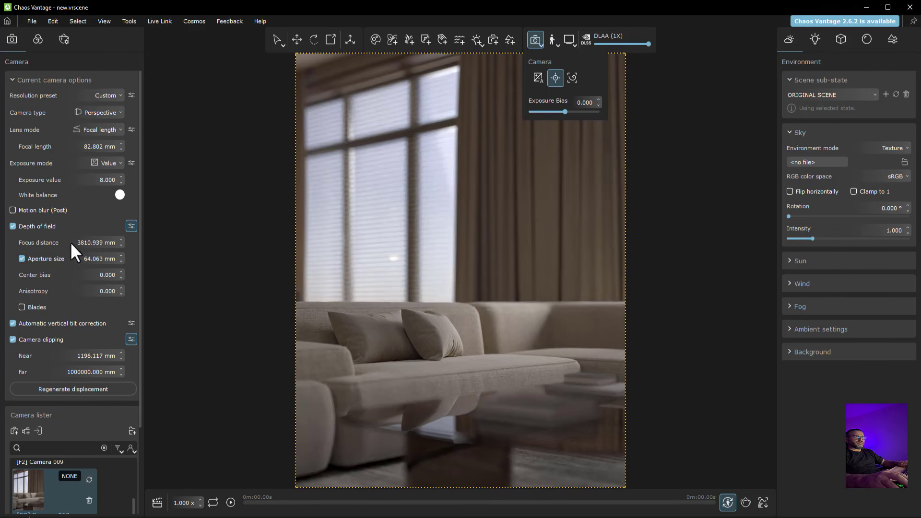
# - Review the stored views of Camera 008, Camera 009 and Camera 010
pyautogui.scroll(2, 45, 483)
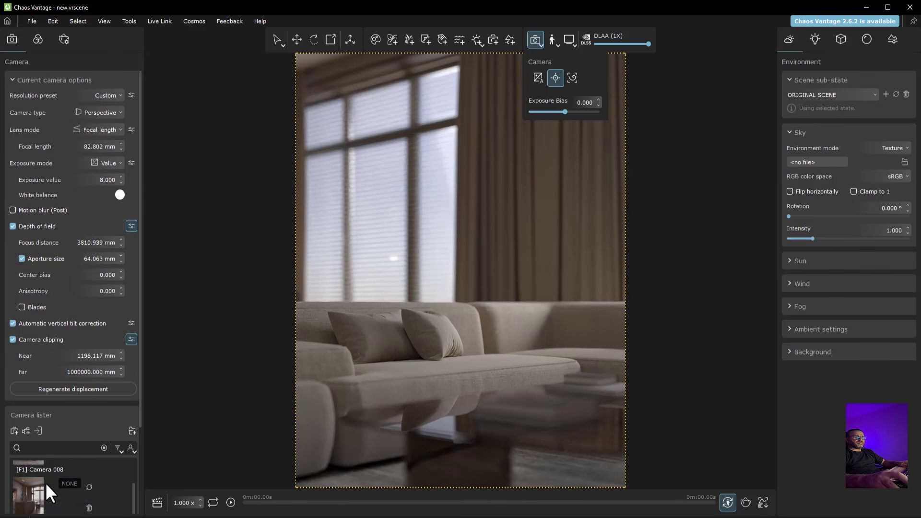
pyautogui.scroll(2, 47, 480)
pyautogui.click(45, 482)
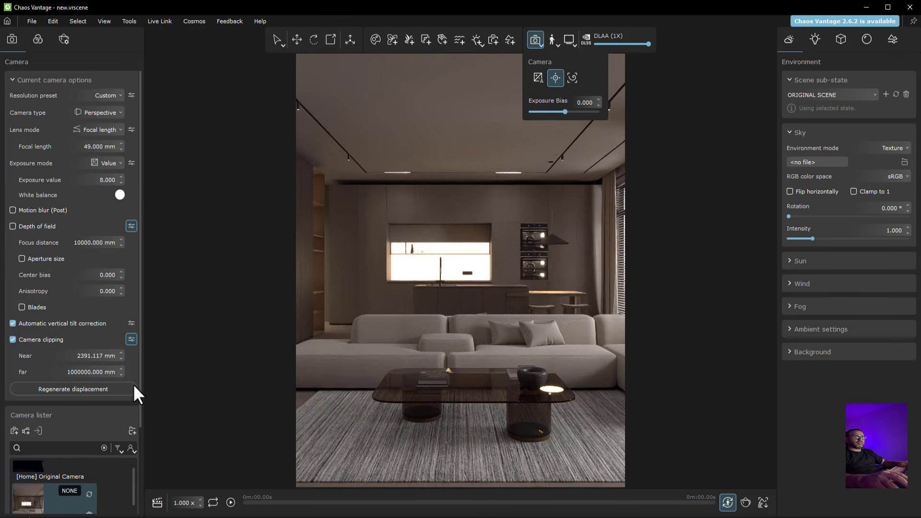
pyautogui.scroll(-1, 54, 462)
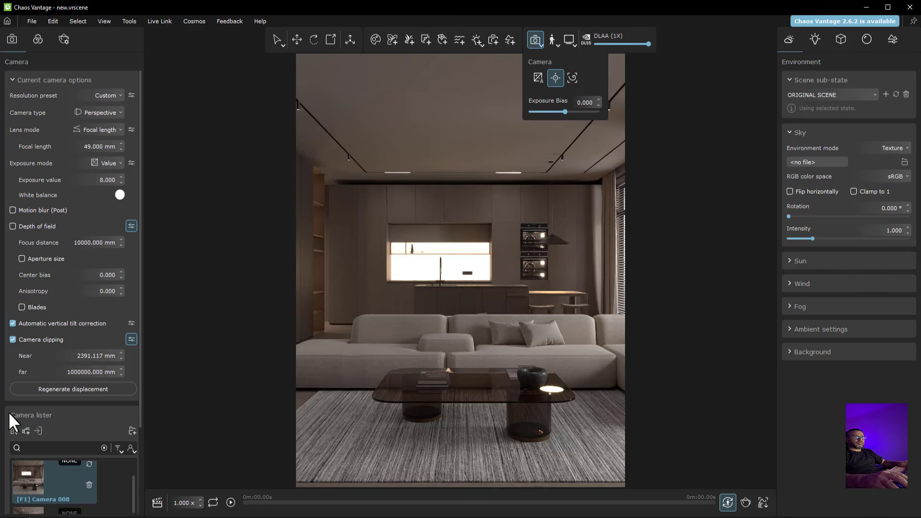
pyautogui.click(28, 512)
pyautogui.scroll(-1, 76, 473)
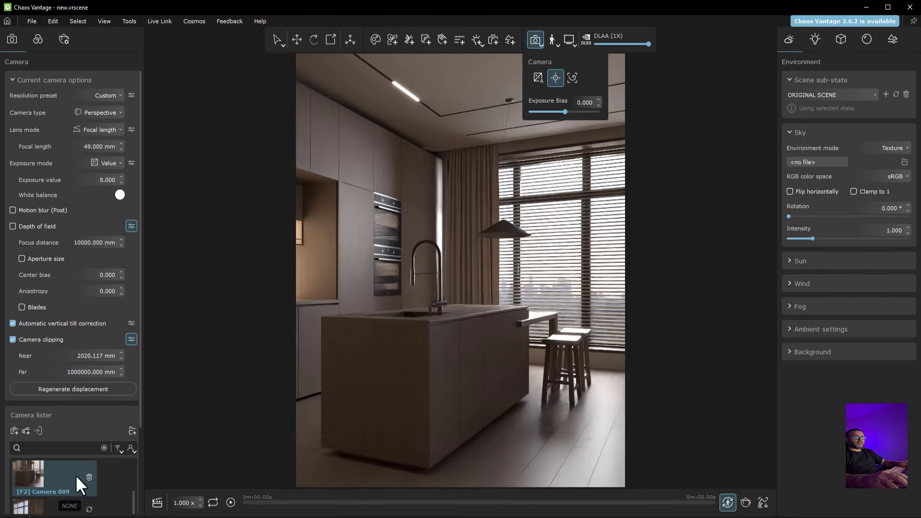
pyautogui.click(38, 508)
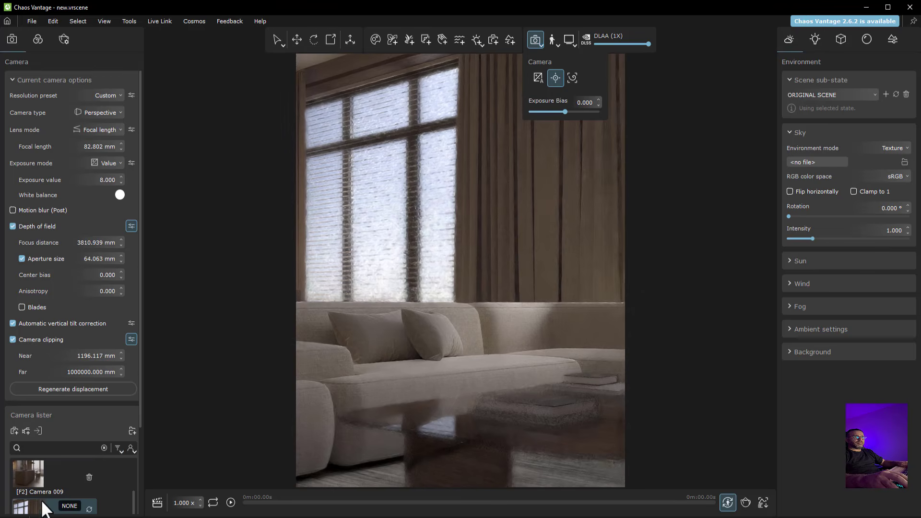
pyautogui.scroll(-1, 45, 494)
pyautogui.scroll(1, 14, 495)
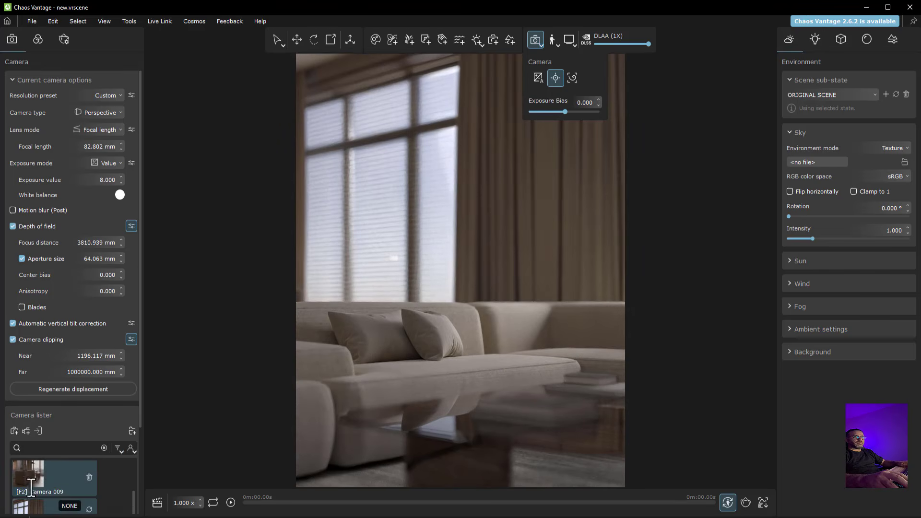
# - Starting from Camera 009, move in on the kitchen faucet and disable camera clipping and automatic vertical tilt correction
pyautogui.click(28, 480)
pyautogui.moveTo(428, 307)
pyautogui.mouseDown()
pyautogui.moveTo(490, 300)
pyautogui.moveTo(463, 288)
pyautogui.moveTo(473, 291)
pyautogui.moveTo(425, 291)
pyautogui.moveTo(451, 290)
pyautogui.moveTo(408, 281)
pyautogui.moveTo(418, 273)
pyautogui.moveTo(413, 305)
pyautogui.mouseUp()
pyautogui.press('w')
pyautogui.press('w')
pyautogui.click(13, 340)
pyautogui.click(59, 321)
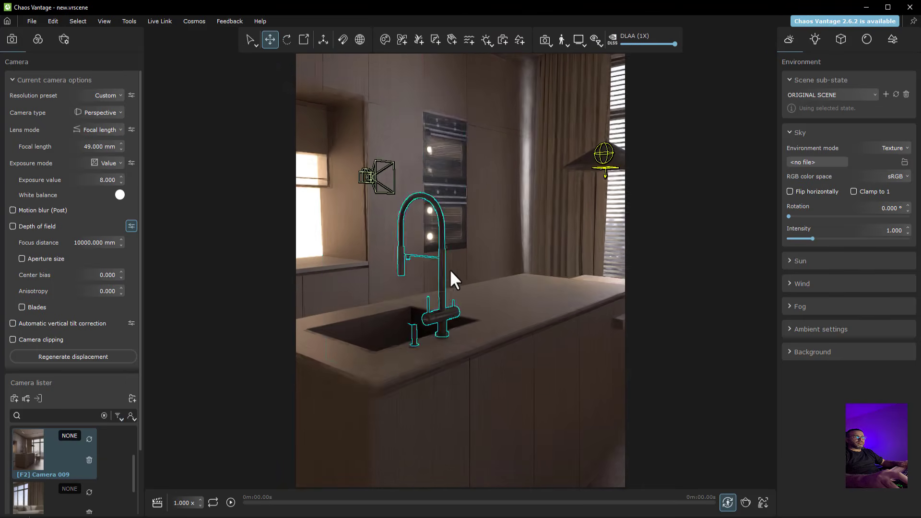
# - Frame the faucet and sink at a focal length of 85.804 mm, aligning the faucet with a rule-of-thirds overlay
pyautogui.moveTo(459, 275); pyautogui.dragTo(455, 305)
pyautogui.moveTo(121, 149); pyautogui.dragTo(185, 487)
pyautogui.moveTo(372, 396)
pyautogui.mouseDown(button='middle')
pyautogui.moveTo(372, 307)
pyautogui.moveTo(368, 381)
pyautogui.mouseUp(button='middle')
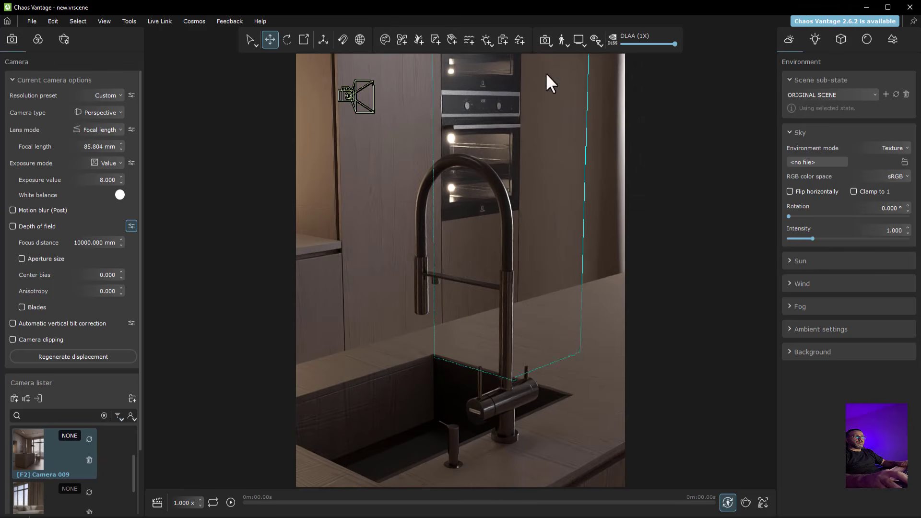
pyautogui.click(548, 42)
pyautogui.click(587, 78)
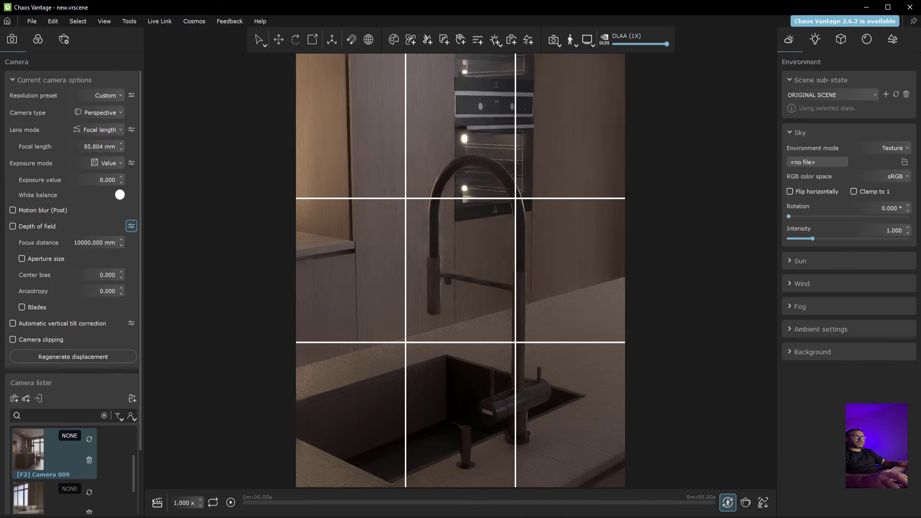
pyautogui.moveTo(445, 187); pyautogui.dragTo(450, 186)
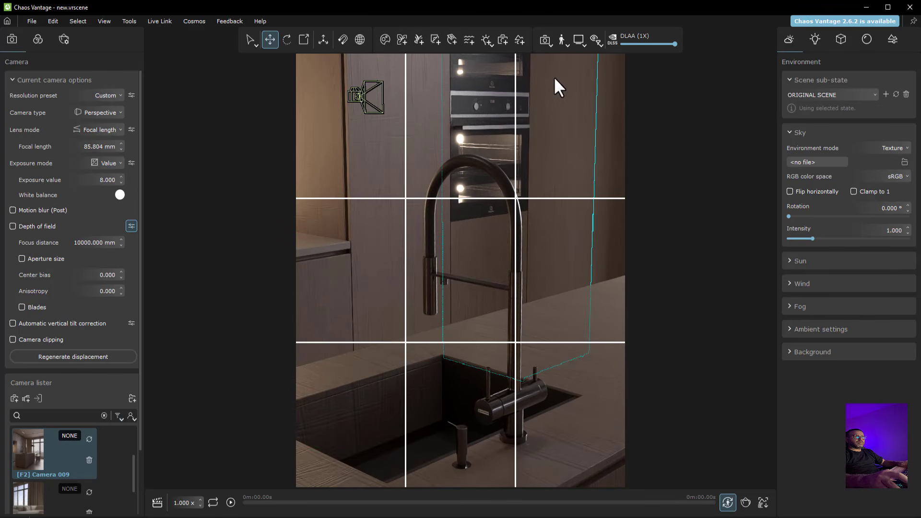
pyautogui.click(562, 41)
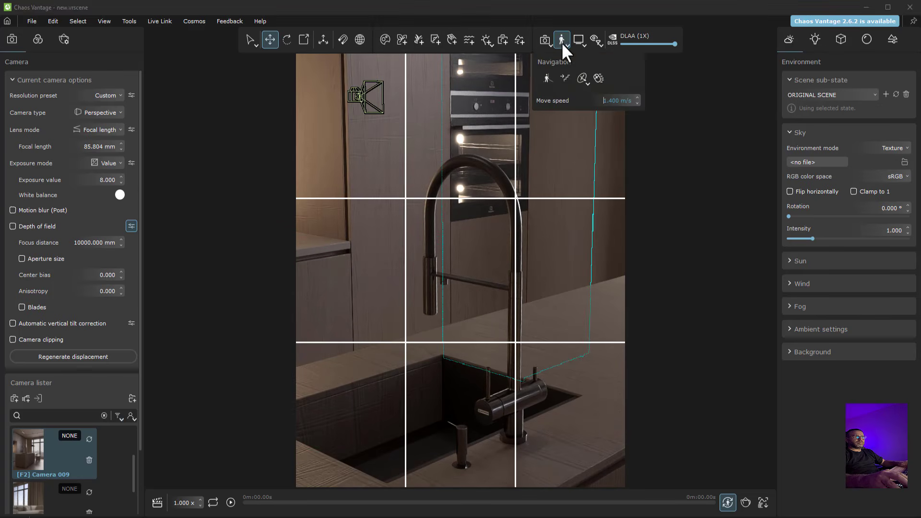
pyautogui.click(565, 78)
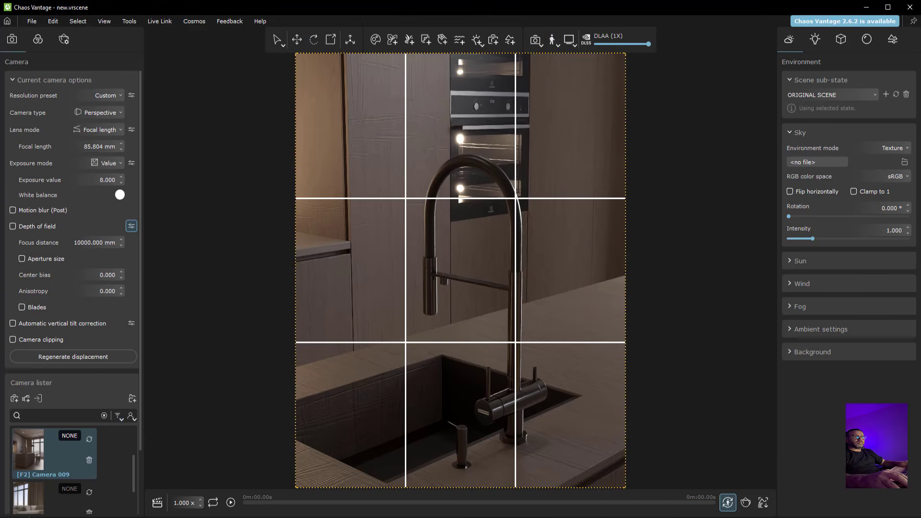
# - Enable depth of field for the faucet view with a custom aperture size of 89.263 mm and focus on the faucet
pyautogui.click(53, 260)
pyautogui.moveTo(120, 263); pyautogui.dragTo(134, 140)
pyautogui.moveTo(132, 101); pyautogui.dragTo(132, 100)
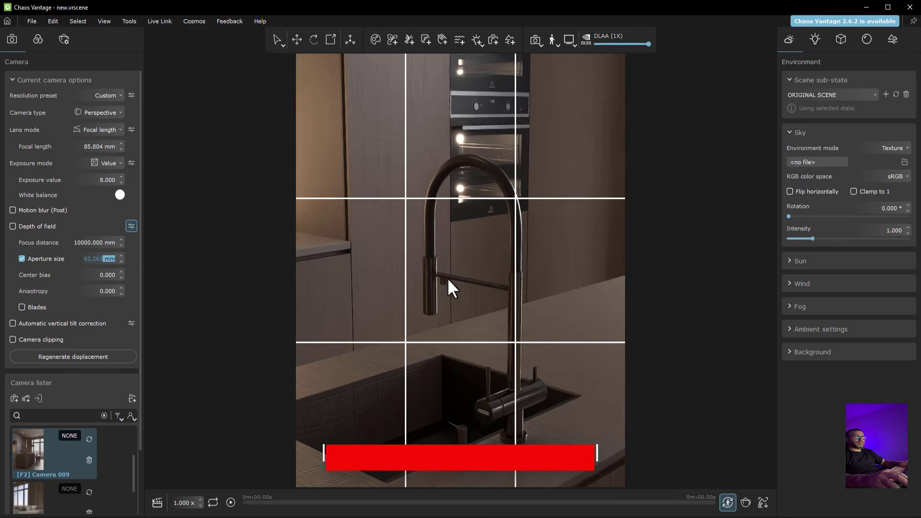
pyautogui.middleClick(430, 278)
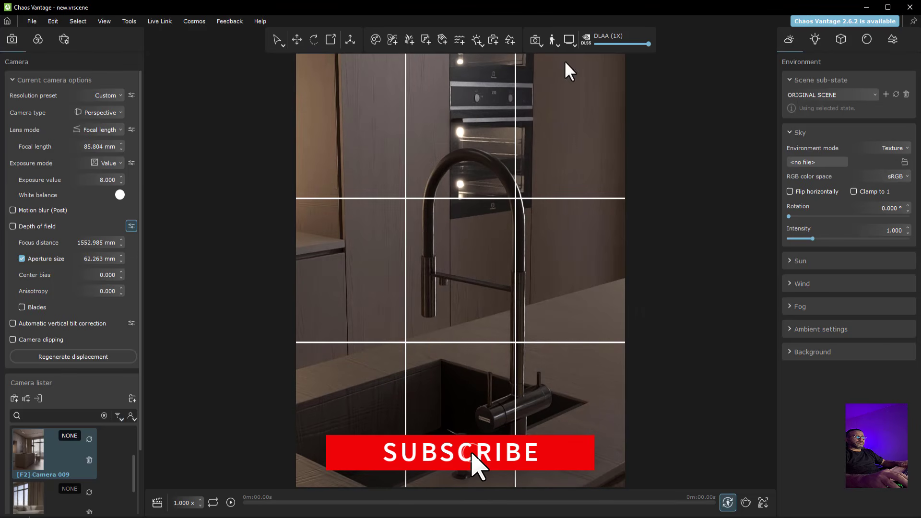
pyautogui.click(535, 42)
pyautogui.moveTo(121, 259); pyautogui.dragTo(127, 189)
pyautogui.click(26, 229)
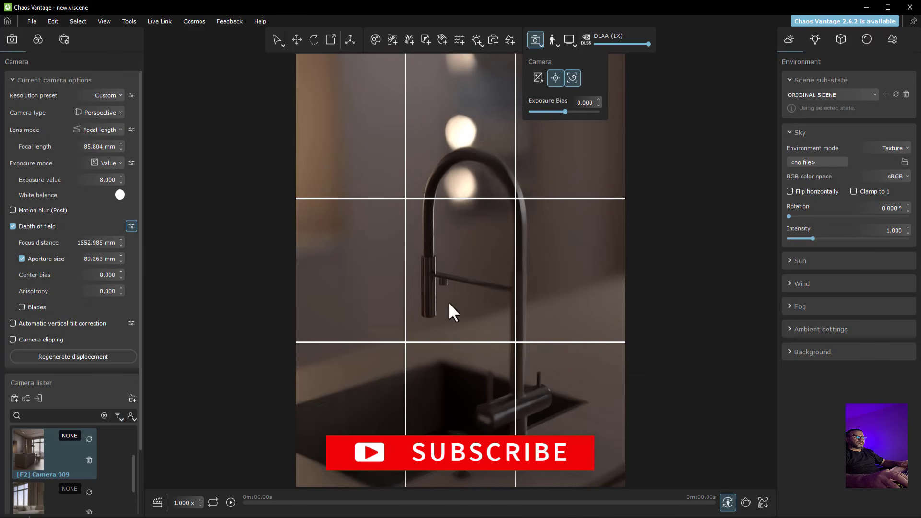
# - Reduce the aperture size to 57.063 mm and refocus the camera on the faucet
pyautogui.moveTo(119, 263); pyautogui.dragTo(124, 304)
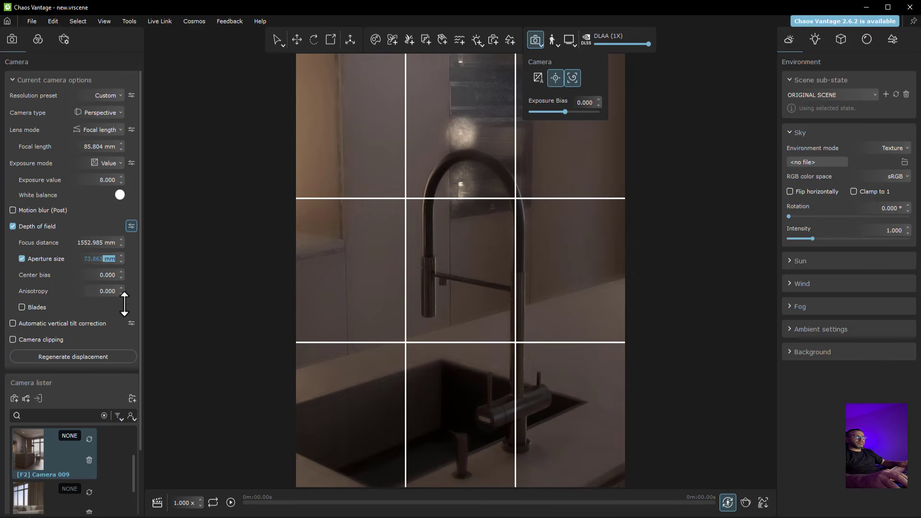
pyautogui.click(463, 281)
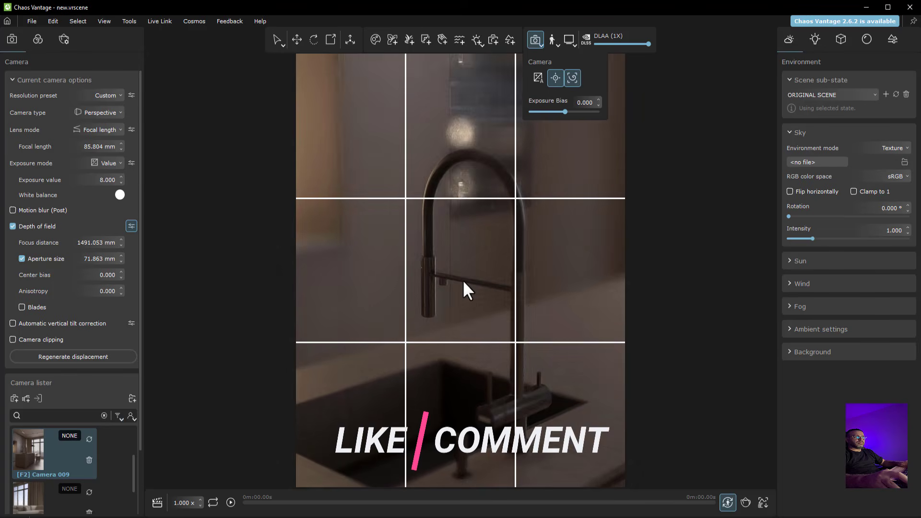
pyautogui.click(512, 289)
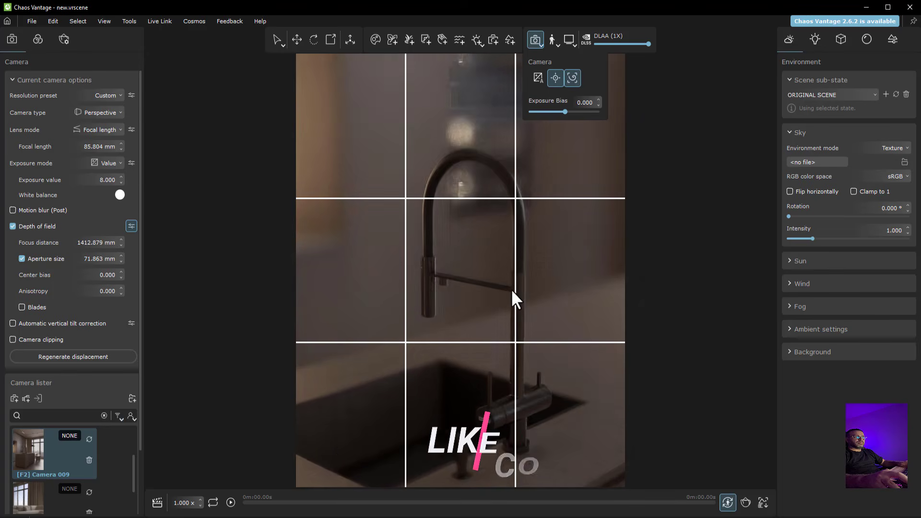
pyautogui.moveTo(122, 260); pyautogui.dragTo(124, 301)
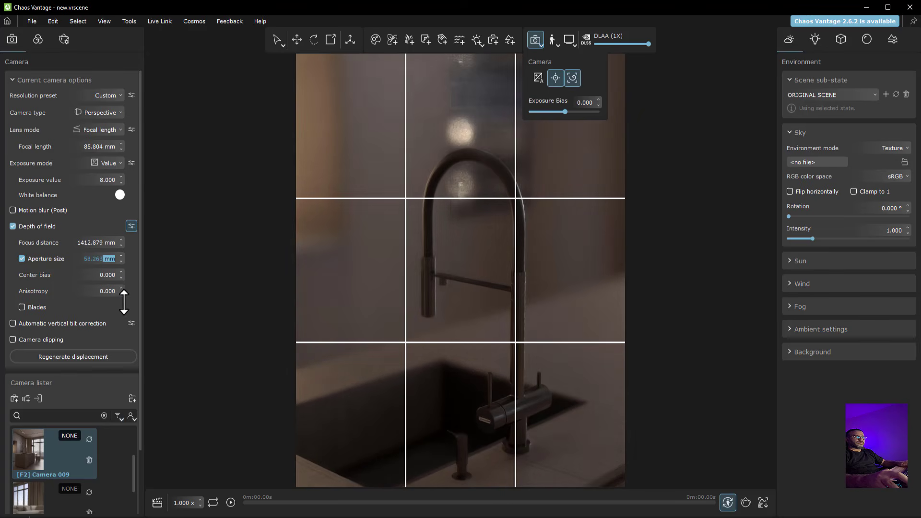
pyautogui.click(477, 289)
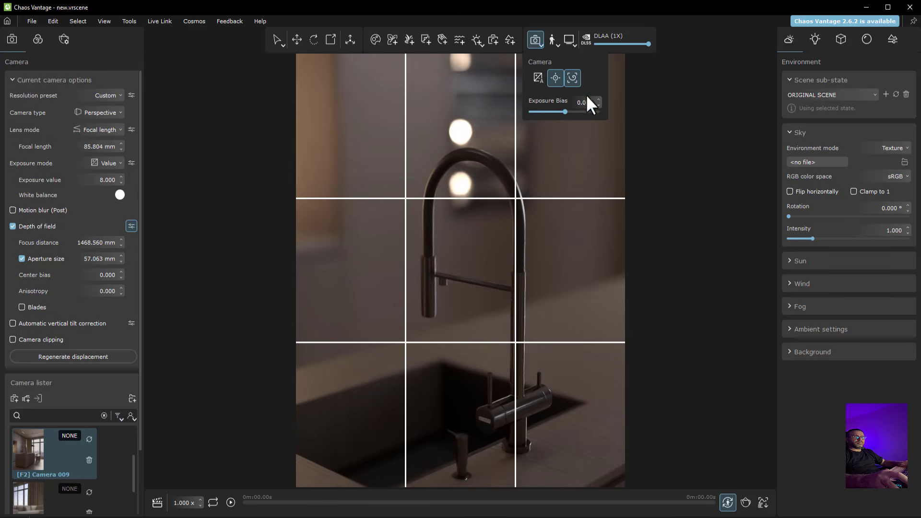
# - Reframe the faucet without the thirds overlay, pick its focus point again and store the view as a new camera
pyautogui.click(567, 289)
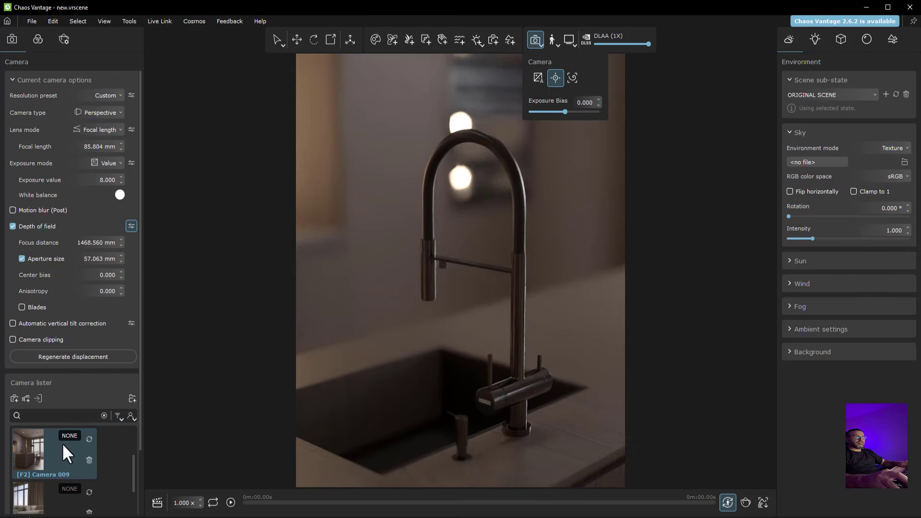
pyautogui.click(513, 253)
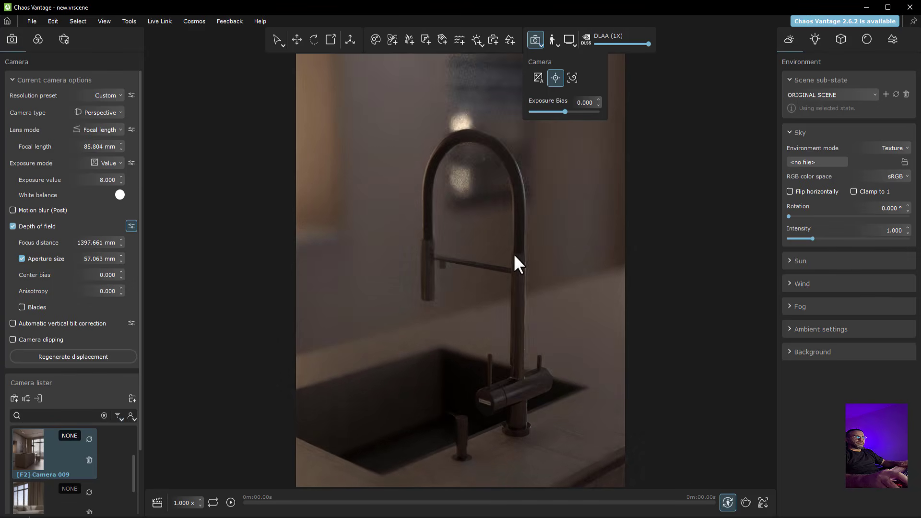
pyautogui.click(457, 264)
pyautogui.click(13, 397)
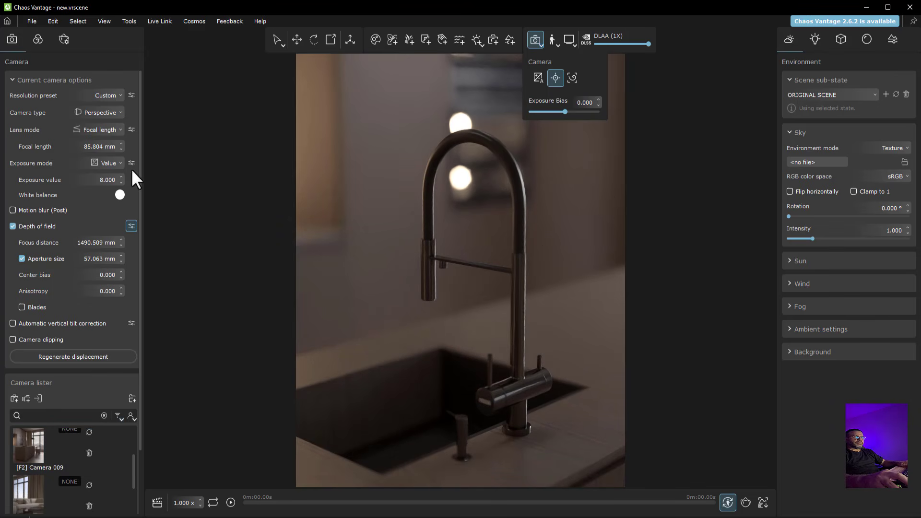
# - In the Camera 008 view, switch the environment mode to Physical sky and set the sky intensity to 2.450
pyautogui.scroll(2, 34, 456)
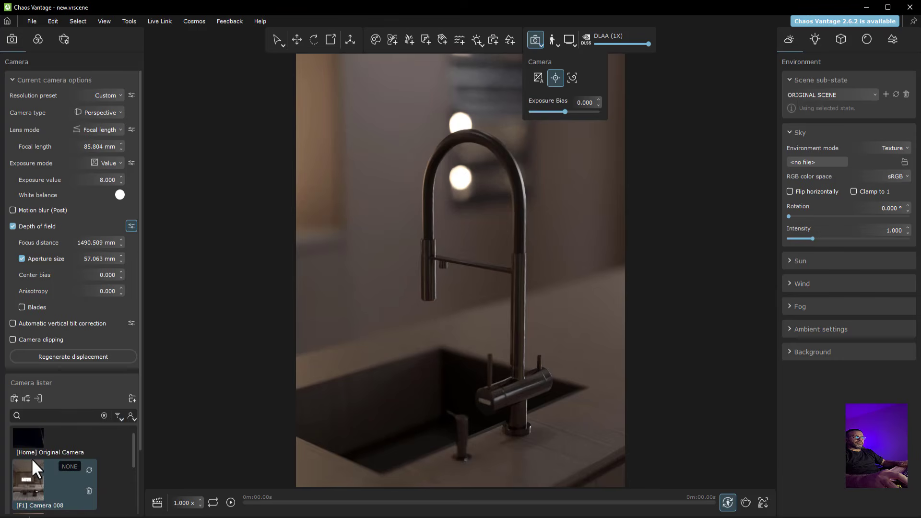
pyautogui.click(36, 477)
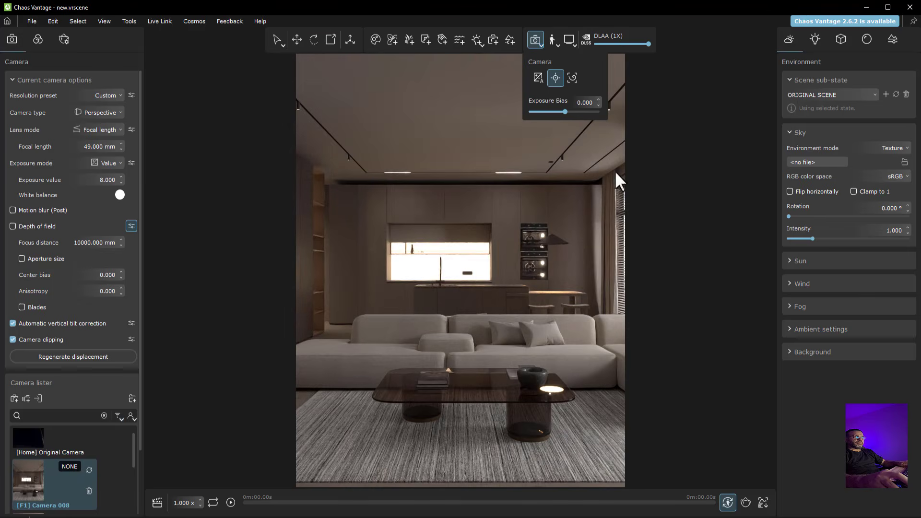
pyautogui.click(822, 164)
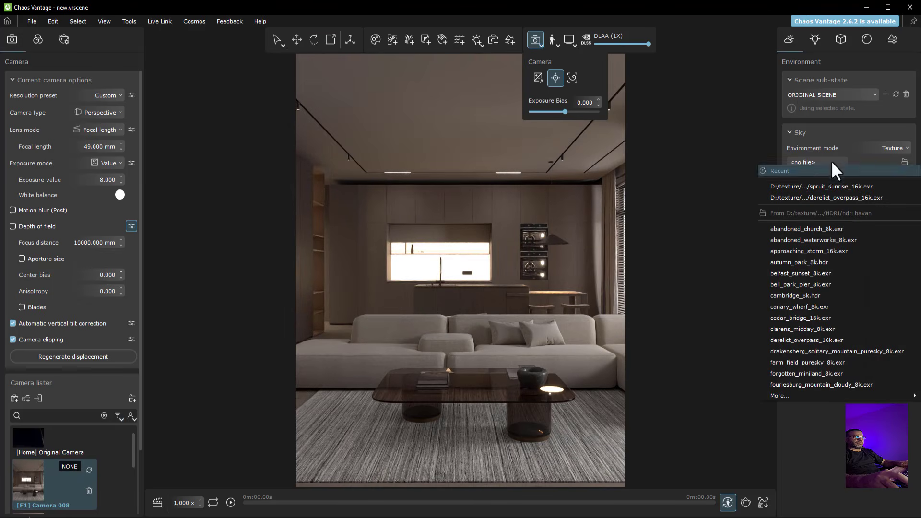
pyautogui.click(884, 136)
pyautogui.click(864, 135)
pyautogui.click(897, 148)
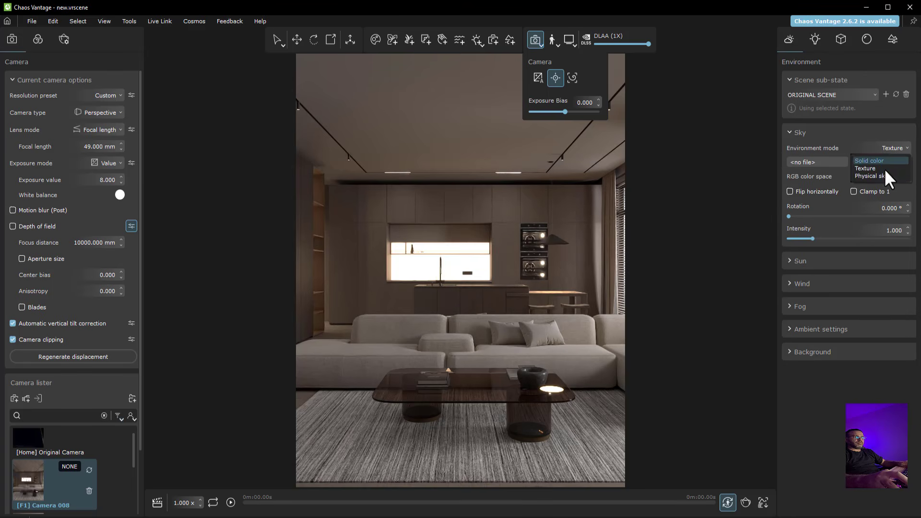
pyautogui.click(867, 177)
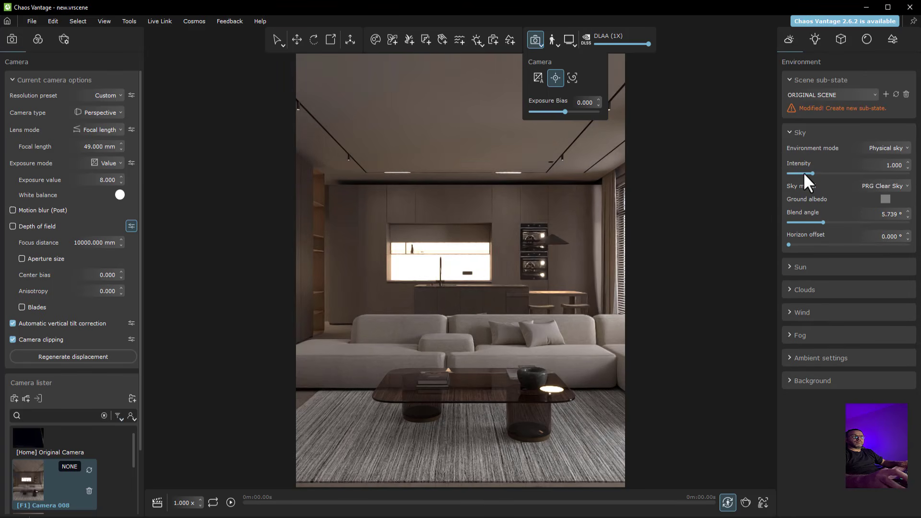
pyautogui.moveTo(812, 173); pyautogui.dragTo(825, 168)
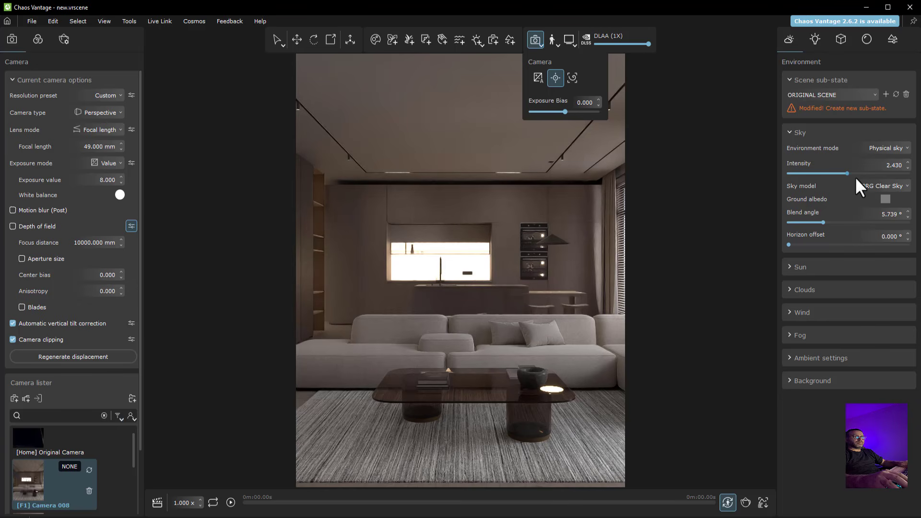
pyautogui.moveTo(855, 177); pyautogui.dragTo(848, 180)
# - Adjust the sun's altitude and azimuth so sunlight falls across the sofa and rug, and set its size multiplier to 2.254
pyautogui.click(797, 270)
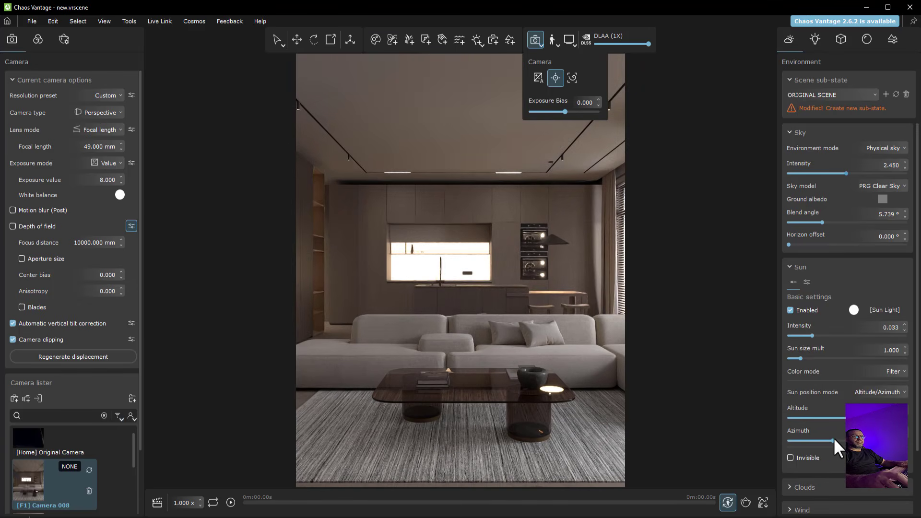
pyautogui.moveTo(833, 441); pyautogui.dragTo(837, 420)
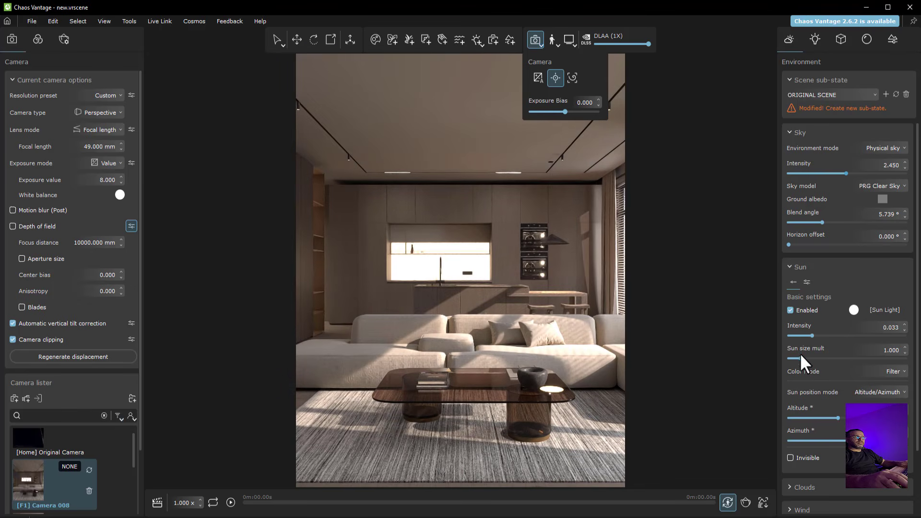
pyautogui.moveTo(797, 358); pyautogui.dragTo(816, 358)
# - In the color corrections, set the highlight burn to 0.000 and the exposure bias to 0.657
pyautogui.click(38, 38)
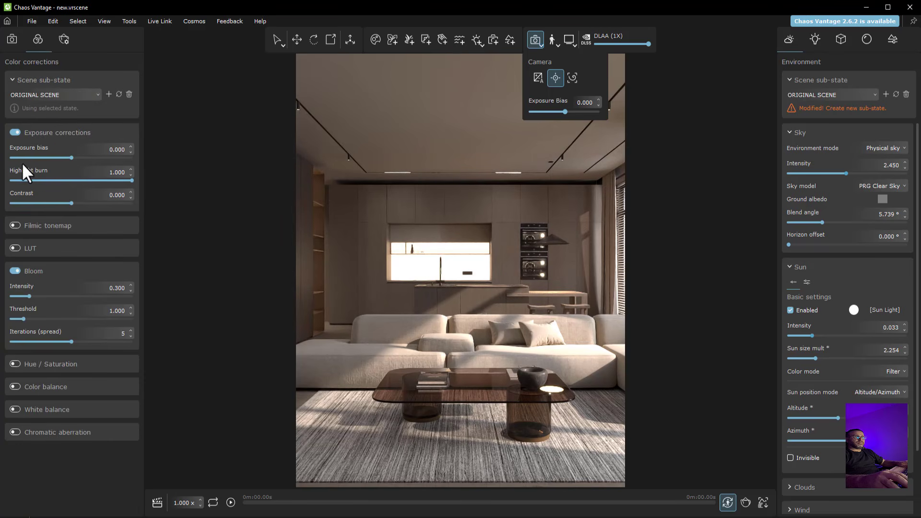
pyautogui.moveTo(22, 181)
pyautogui.mouseDown()
pyautogui.moveTo(50, 183)
pyautogui.moveTo(4, 183)
pyautogui.mouseUp()
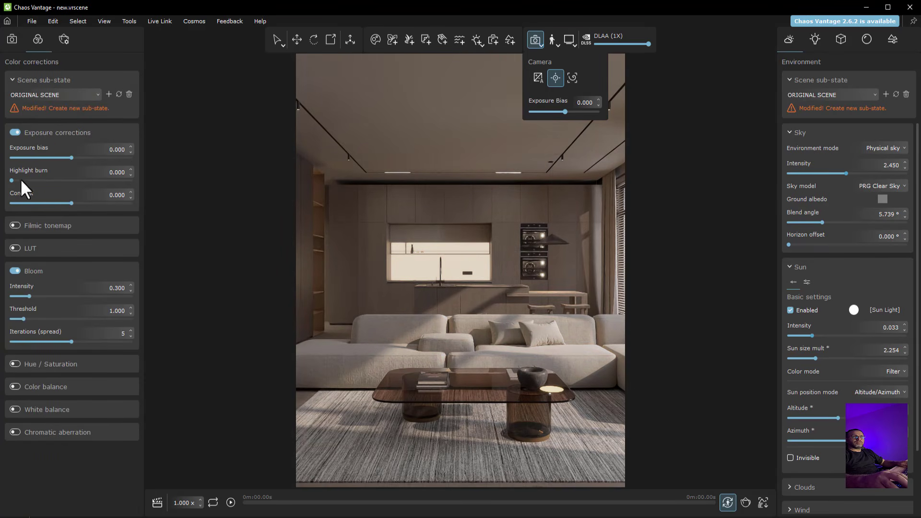
pyautogui.moveTo(71, 157); pyautogui.dragTo(79, 157)
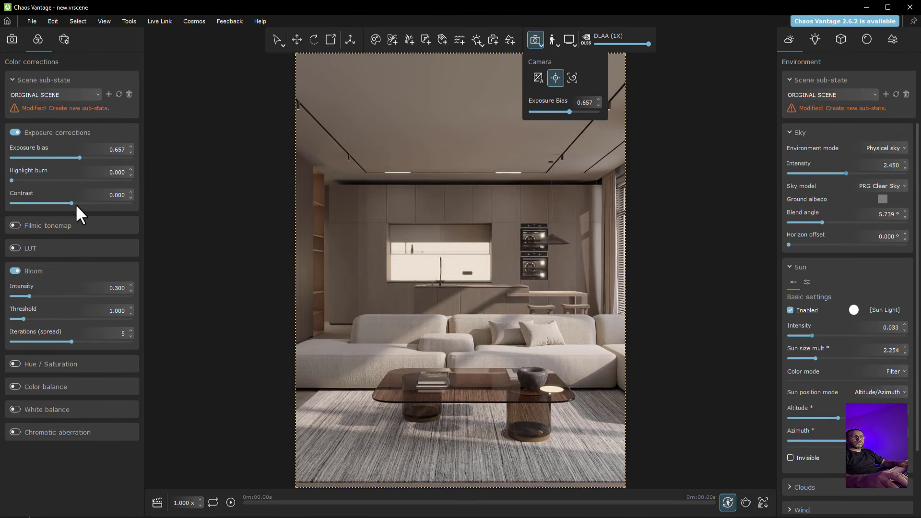
# - Enable the filmic tonemap with the Hable type and set its toe strength to 0.253
pyautogui.click(15, 225)
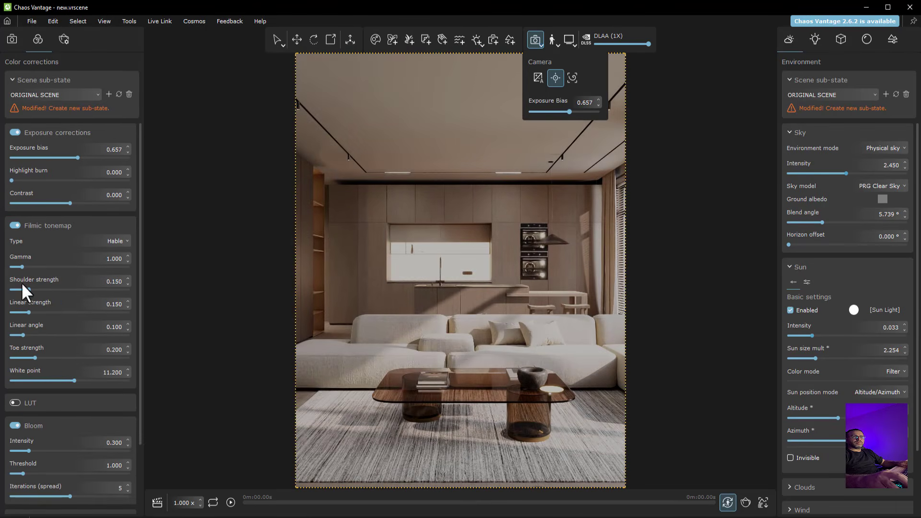
pyautogui.moveTo(37, 357); pyautogui.dragTo(41, 364)
pyautogui.scroll(-3, 84, 360)
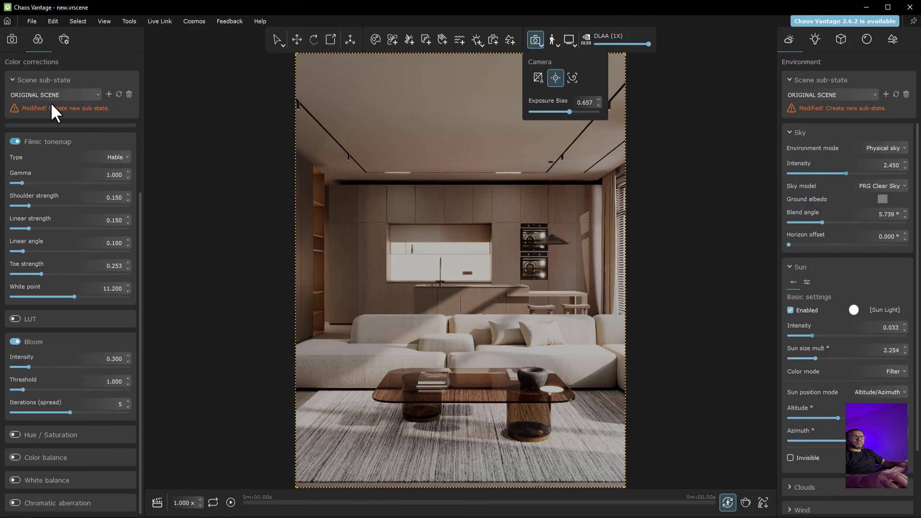
# - Check the tonemapped look through Camera 009, and return to the Camera 008 view
pyautogui.click(11, 40)
pyautogui.scroll(-1, 27, 484)
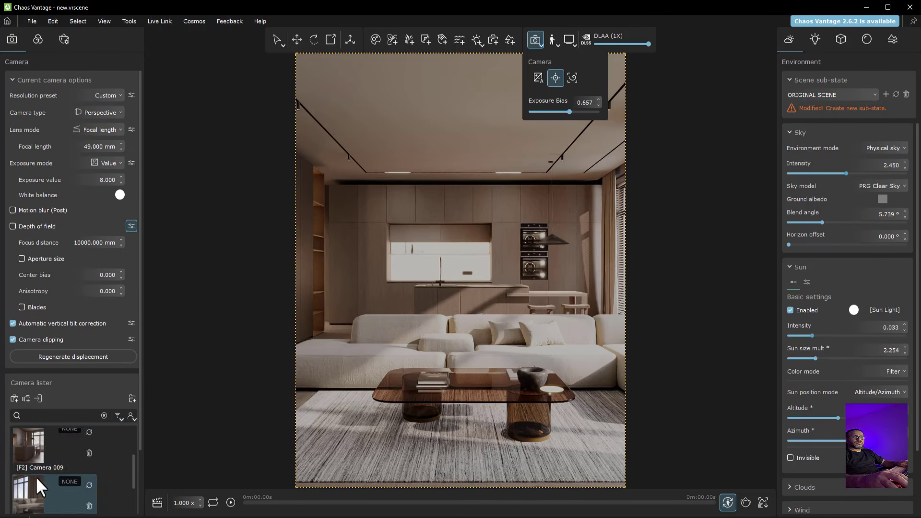
pyautogui.click(30, 452)
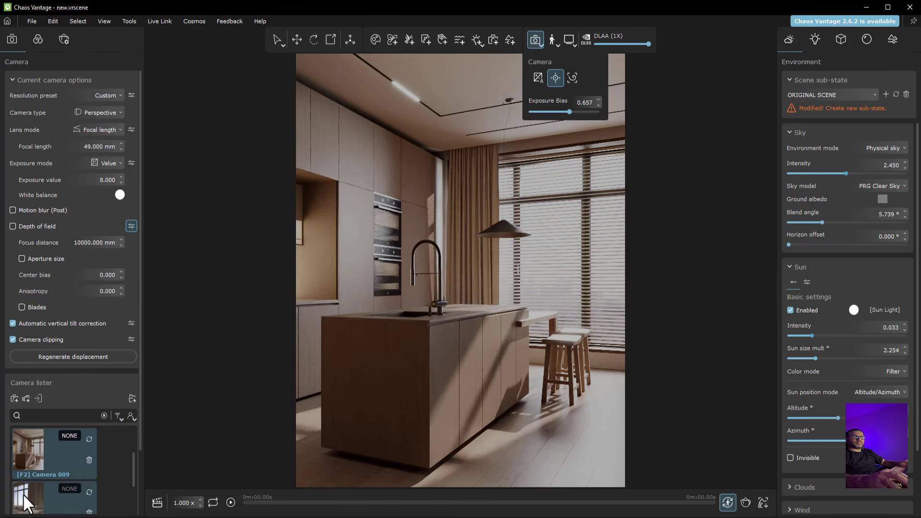
pyautogui.scroll(1, 29, 486)
pyautogui.click(19, 436)
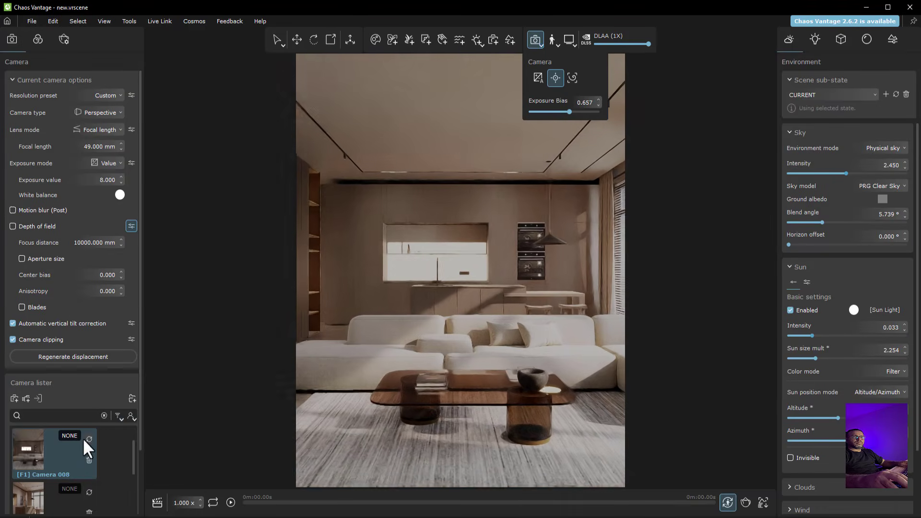
# - Enable the LUT color correction and load GroundControl_Grunge.cube from the Corona LUT collection
pyautogui.click(35, 38)
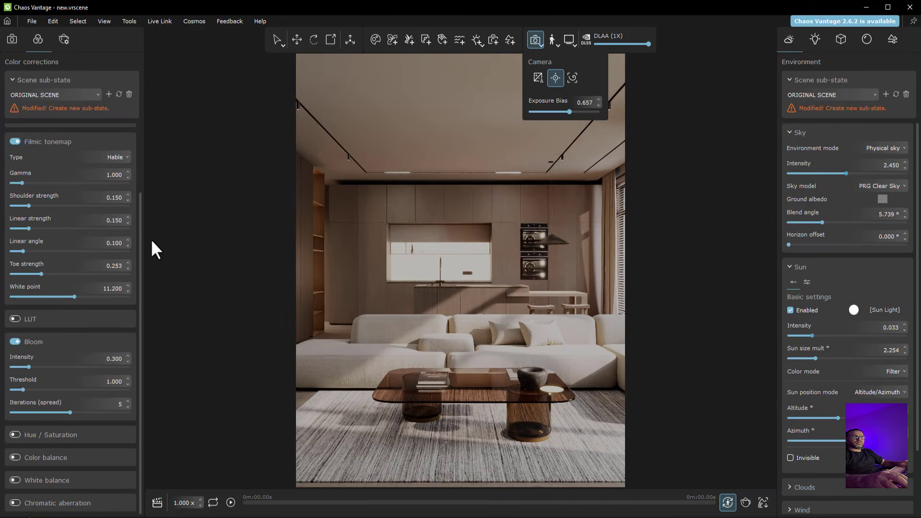
pyautogui.click(17, 319)
pyautogui.click(57, 356)
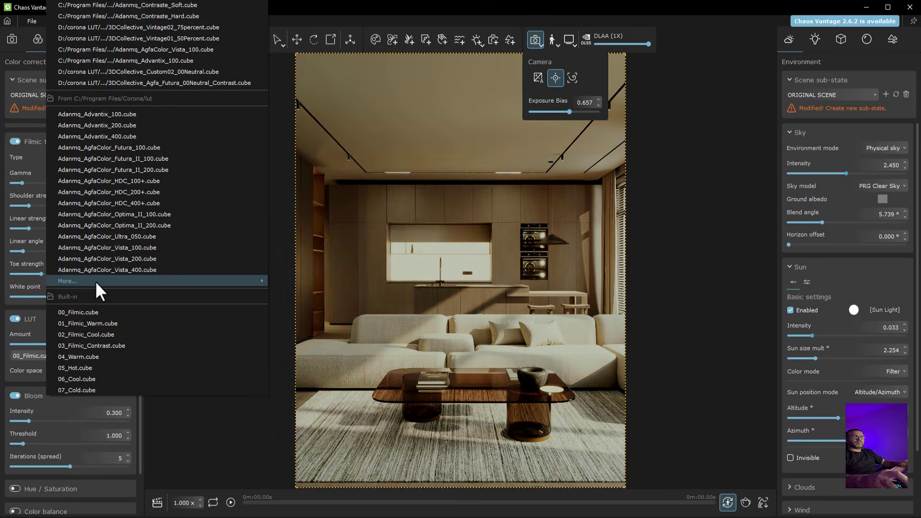
pyautogui.moveTo(95, 280)
pyautogui.moveTo(285, 513)
pyautogui.moveTo(411, 513)
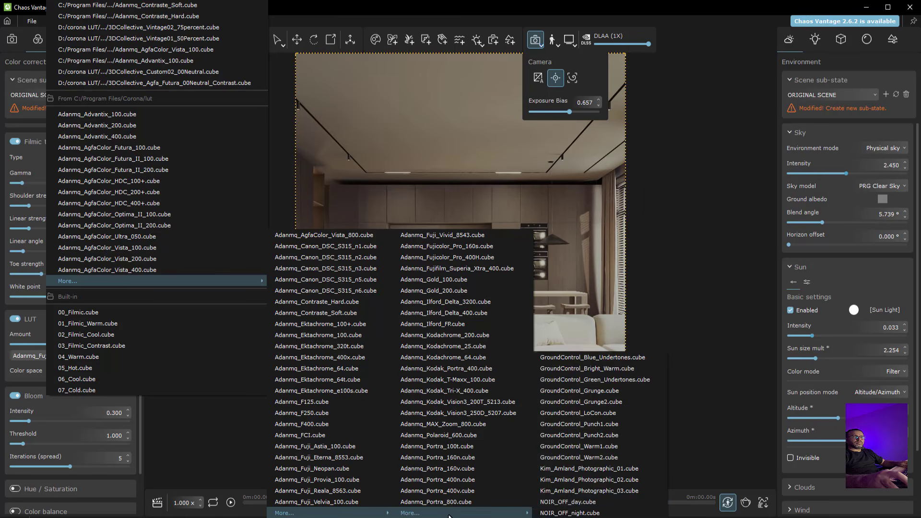
pyautogui.click(585, 391)
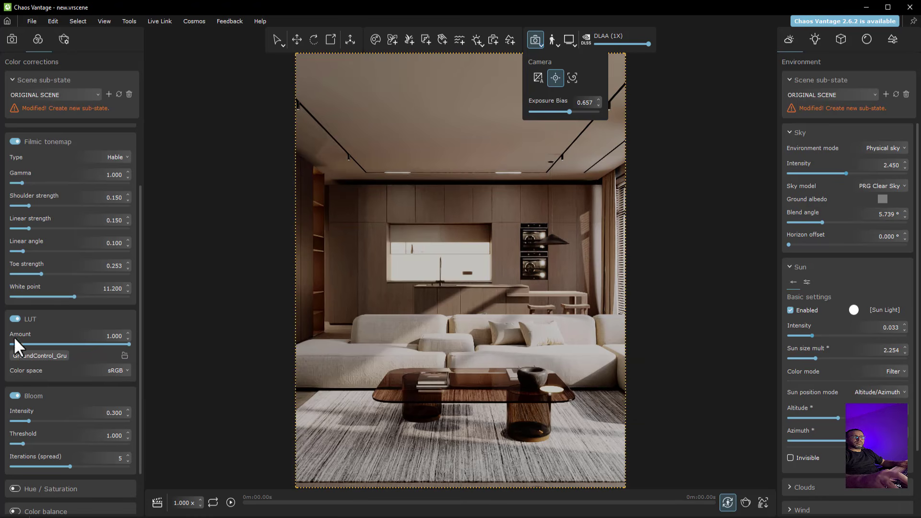
# - Set the LUT amount to 0.400 and compare the image with the LUT off and on, leaving it enabled
pyautogui.moveTo(14, 338); pyautogui.dragTo(59, 348)
pyautogui.click(12, 318)
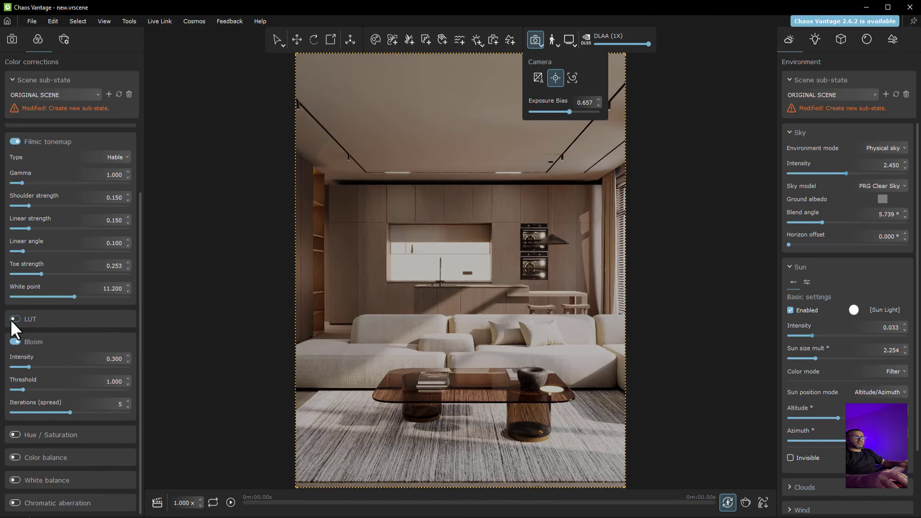
pyautogui.click(11, 319)
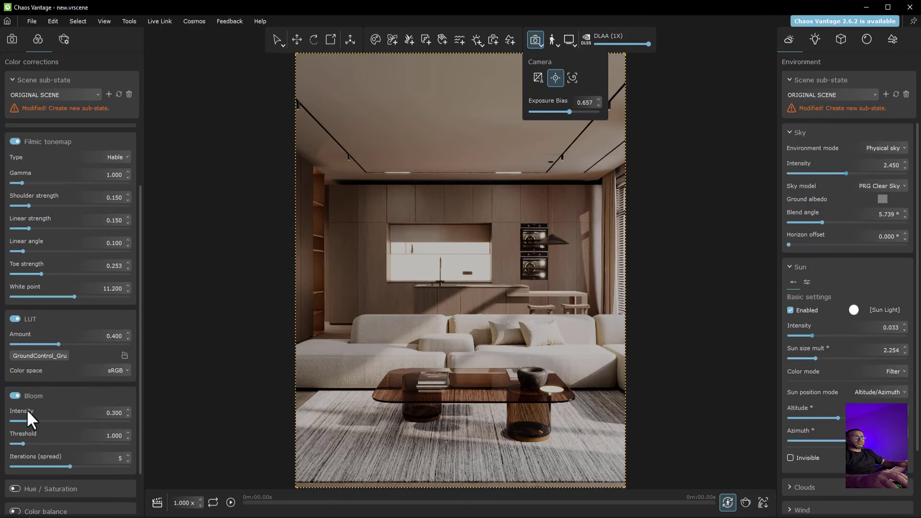
# - Set the bloom intensity to 0.147 with 3 iterations, and enable Hue / Saturation with saturation at -0.102
pyautogui.moveTo(28, 422); pyautogui.dragTo(19, 422)
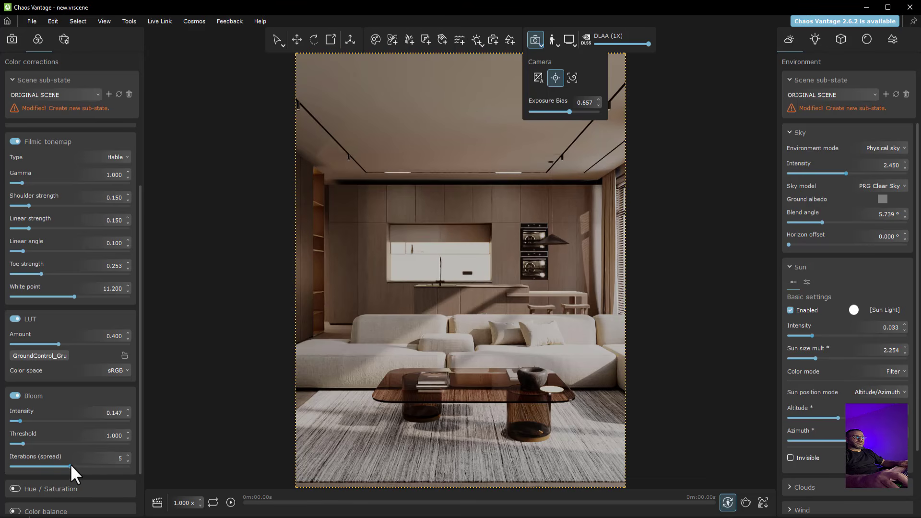
pyautogui.scroll(-2, 63, 436)
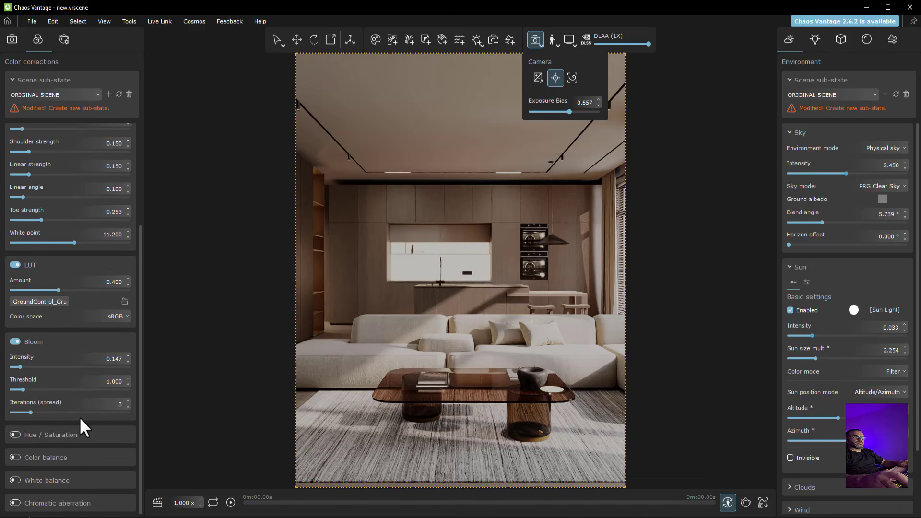
pyautogui.click(16, 435)
pyautogui.click(34, 436)
pyautogui.click(34, 436)
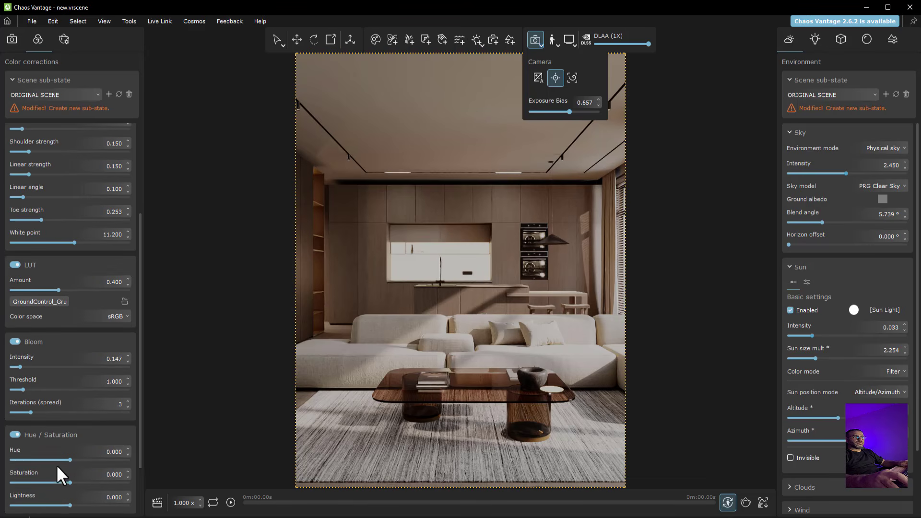
pyautogui.moveTo(66, 482); pyautogui.dragTo(64, 482)
pyautogui.scroll(-3, 65, 482)
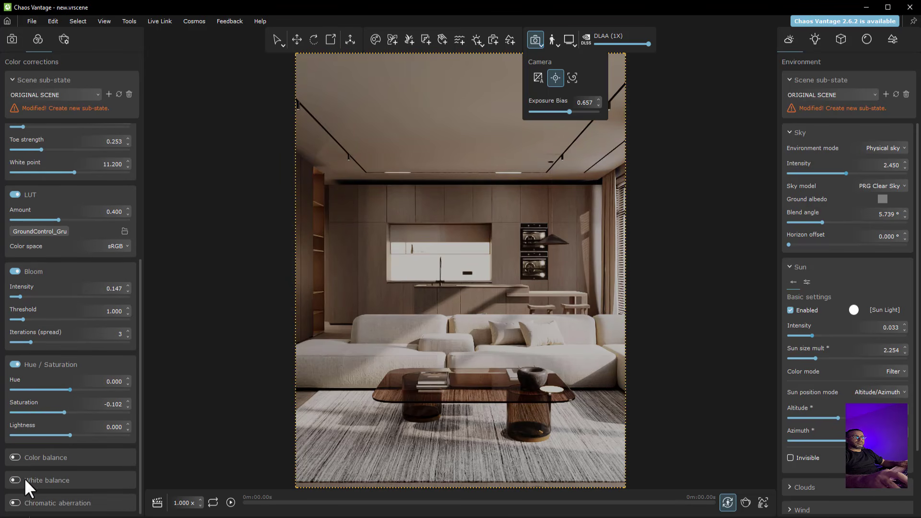
# - Enable the white balance correction and raise its temperature slightly to warm the image
pyautogui.click(65, 476)
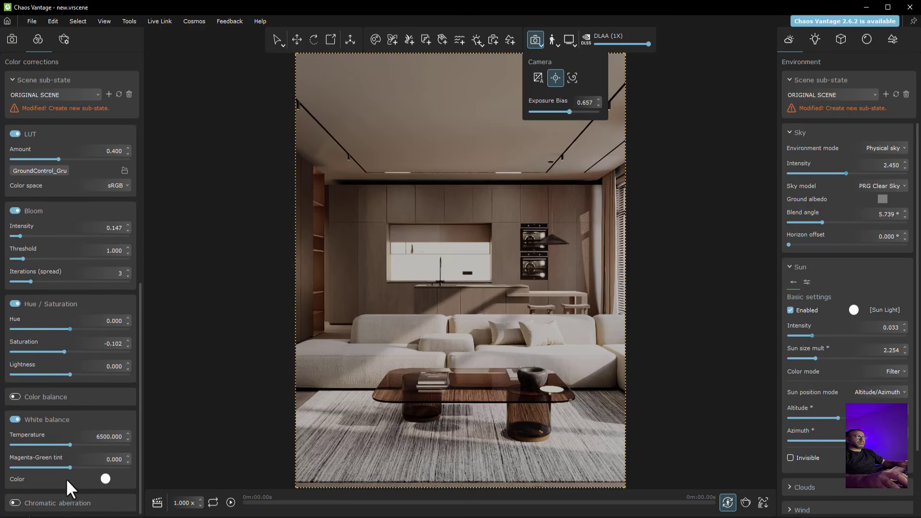
pyautogui.moveTo(69, 445); pyautogui.dragTo(75, 444)
pyautogui.scroll(11, 71, 295)
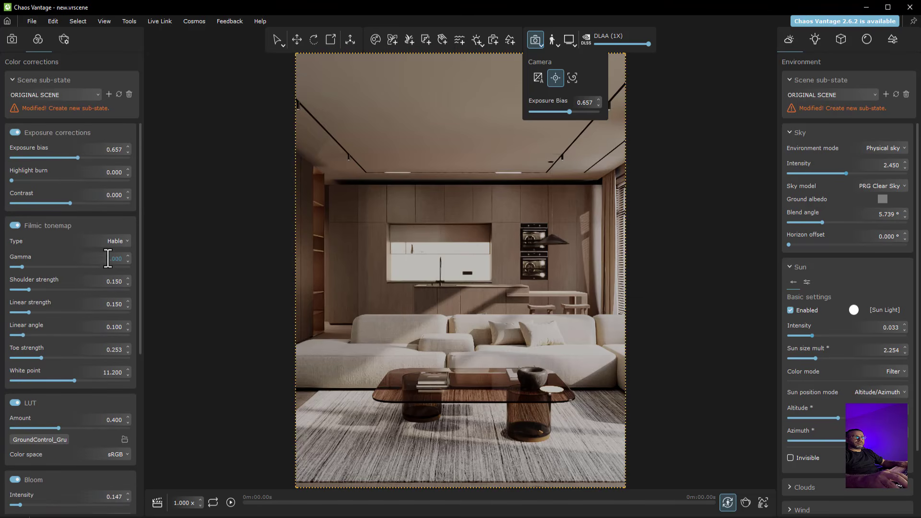
# - Check the finished color corrections through the Camera 009 kitchen view
pyautogui.click(12, 39)
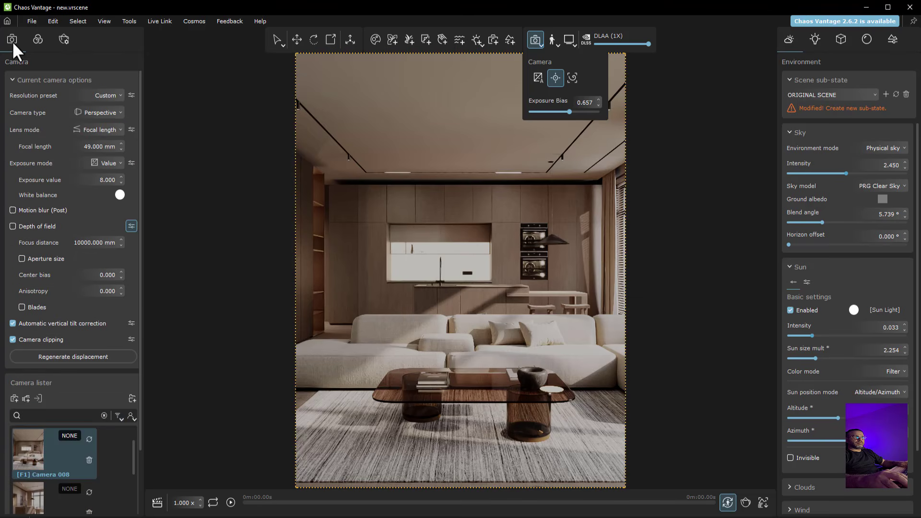
pyautogui.click(27, 489)
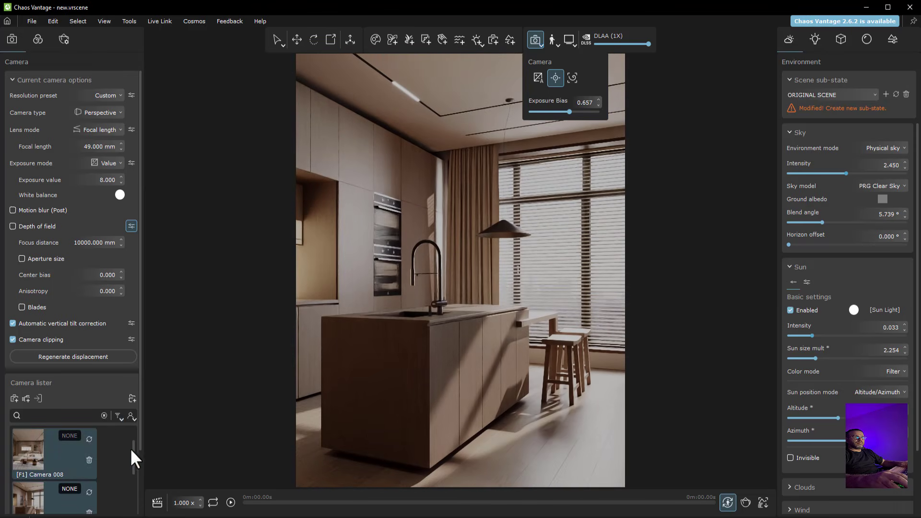
pyautogui.scroll(-2, 86, 446)
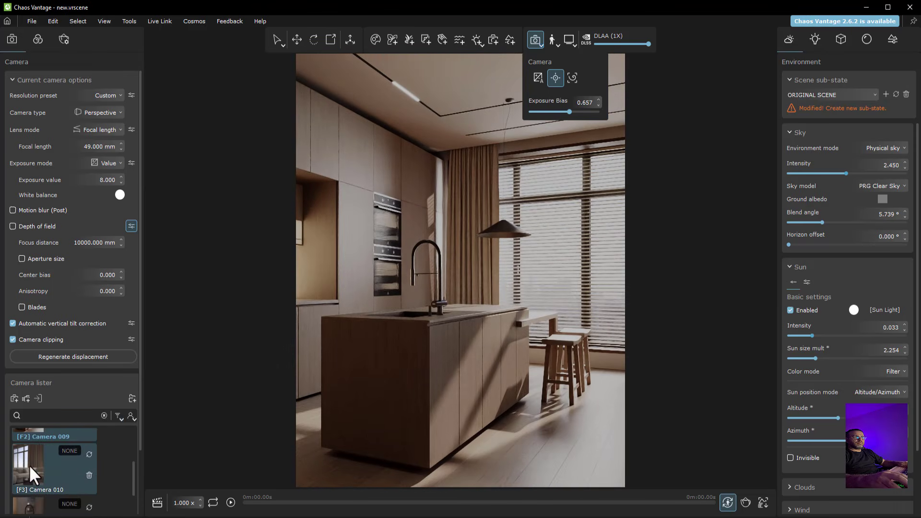
# - In the Camera 010 view, refocus the depth of field on the sofa pillows and update the stored camera
pyautogui.click(29, 465)
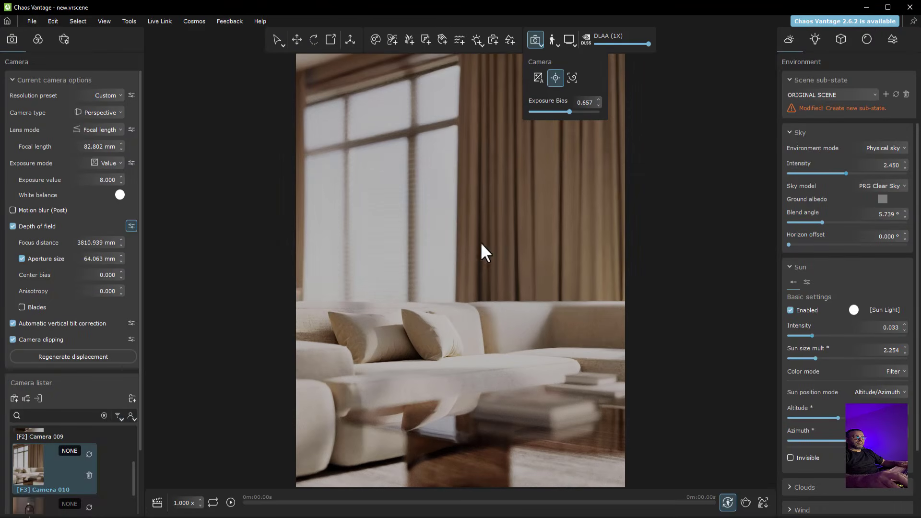
pyautogui.click(419, 333)
pyautogui.press('Escape')
pyautogui.scroll(-1, 404, 334)
pyautogui.moveTo(403, 334)
pyautogui.mouseDown(button='middle')
pyautogui.moveTo(396, 334)
pyautogui.moveTo(406, 334)
pyautogui.mouseUp(button='middle')
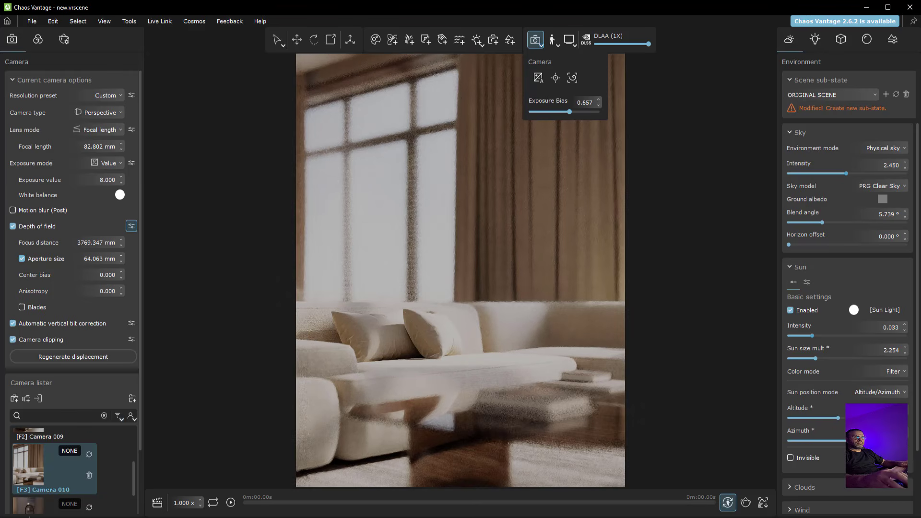
pyautogui.click(90, 456)
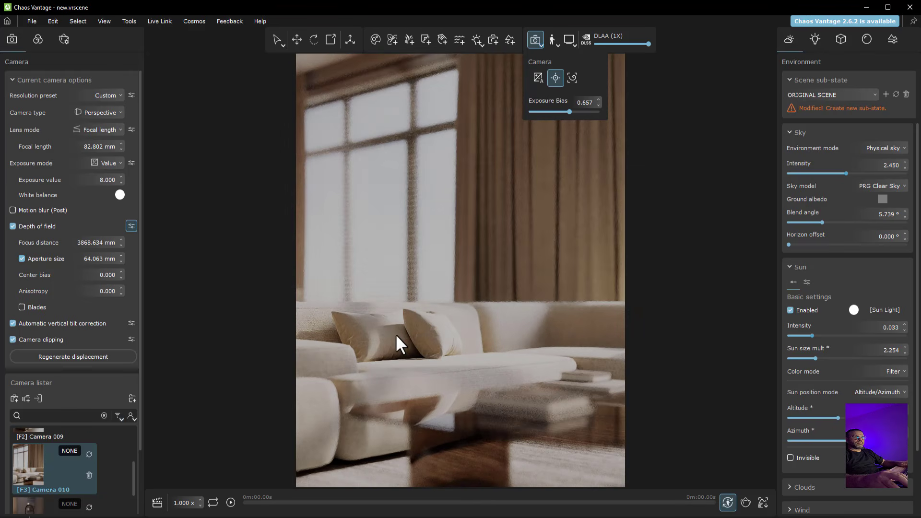
pyautogui.click(395, 333)
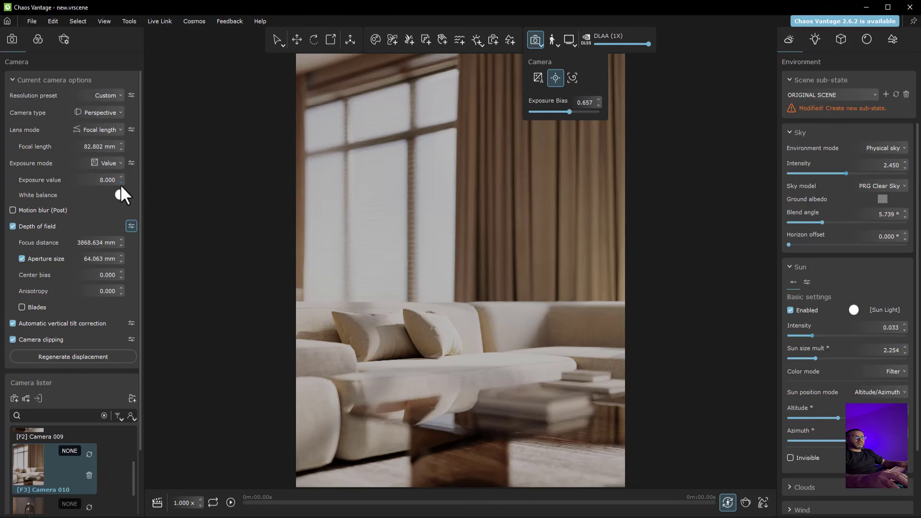
# - Set the exposure value to 8.625 for Camera 010 and 7.675 for Camera 011, updating the stored Camera 011
pyautogui.moveTo(120, 185); pyautogui.dragTo(118, 175)
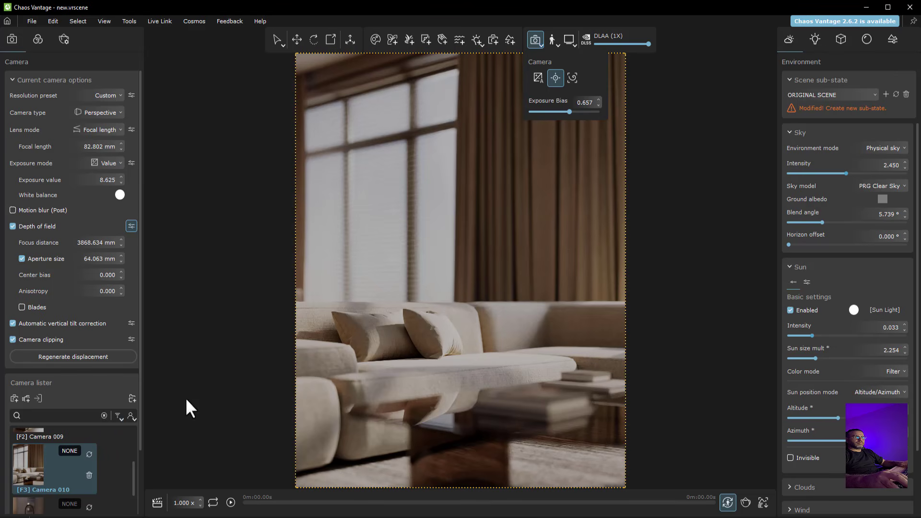
pyautogui.scroll(-2, 44, 449)
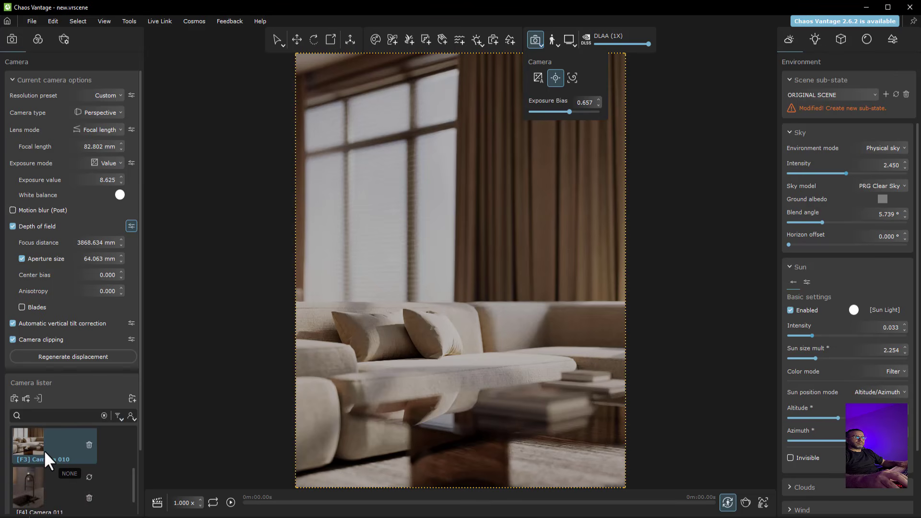
pyautogui.click(33, 483)
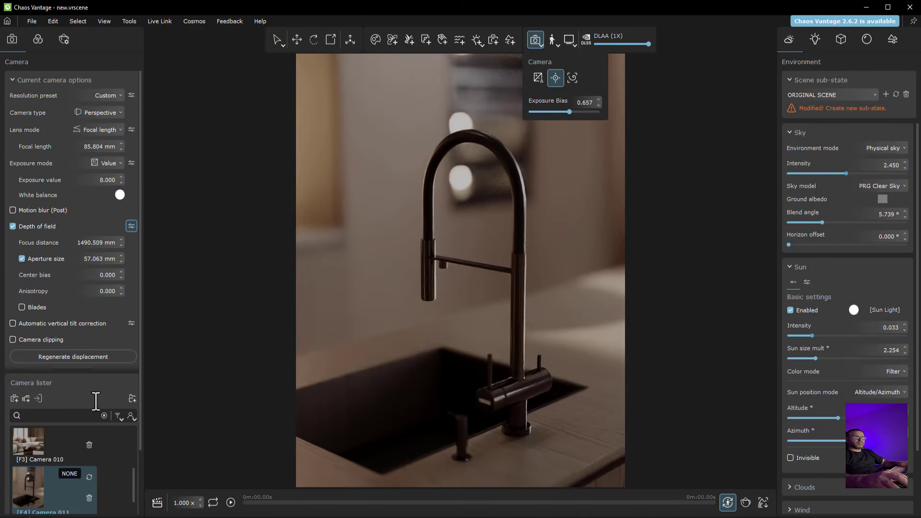
pyautogui.moveTo(119, 176); pyautogui.dragTo(117, 196)
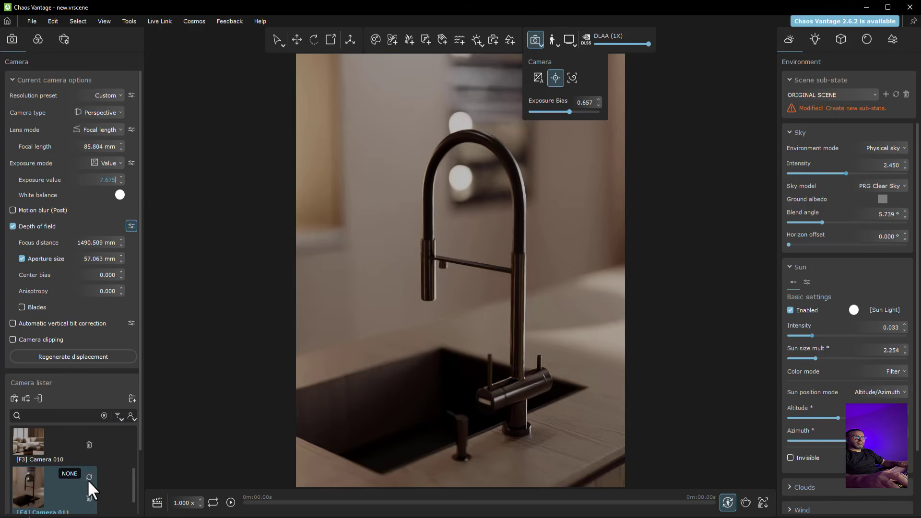
pyautogui.click(89, 479)
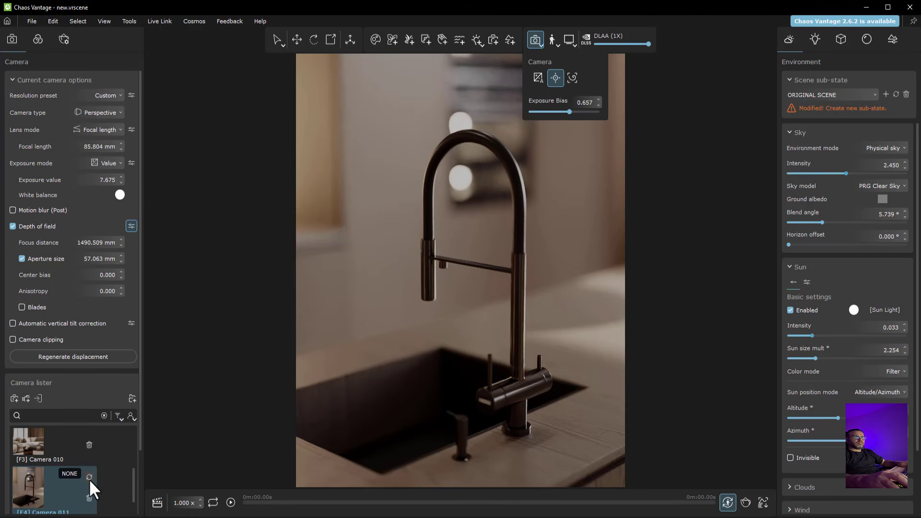
# - Starting from the Camera 008 view, disable camera clipping and frame the sofa against the TV wall
pyautogui.scroll(2, 55, 456)
pyautogui.click(44, 455)
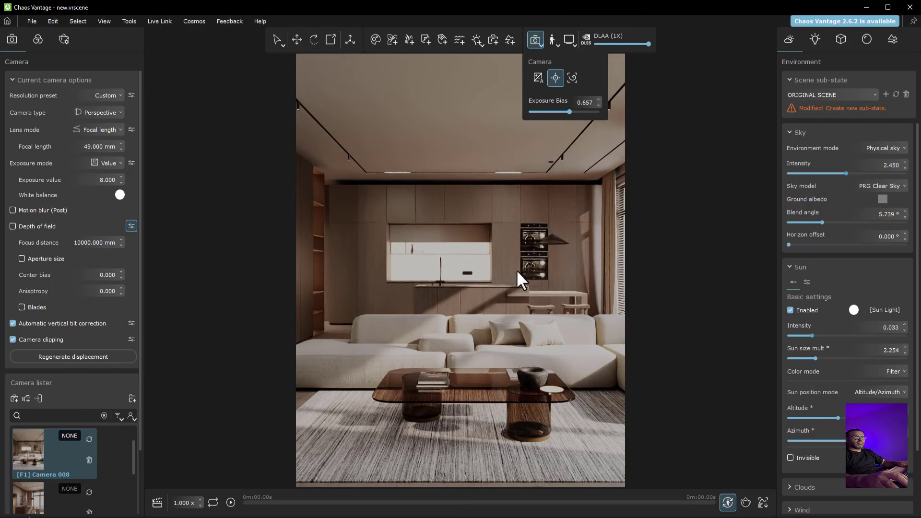
pyautogui.moveTo(447, 290); pyautogui.dragTo(533, 287)
pyautogui.press('w')
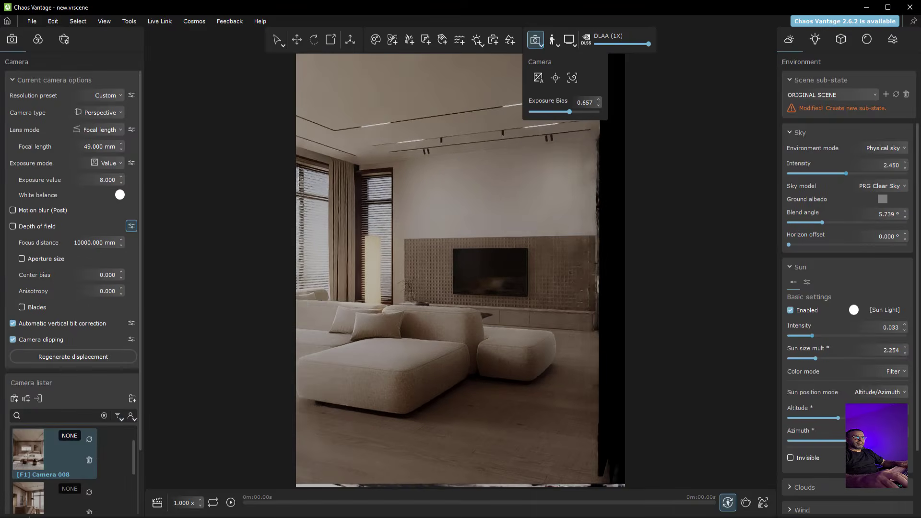
pyautogui.press('w')
pyautogui.moveTo(264, 314); pyautogui.dragTo(248, 311)
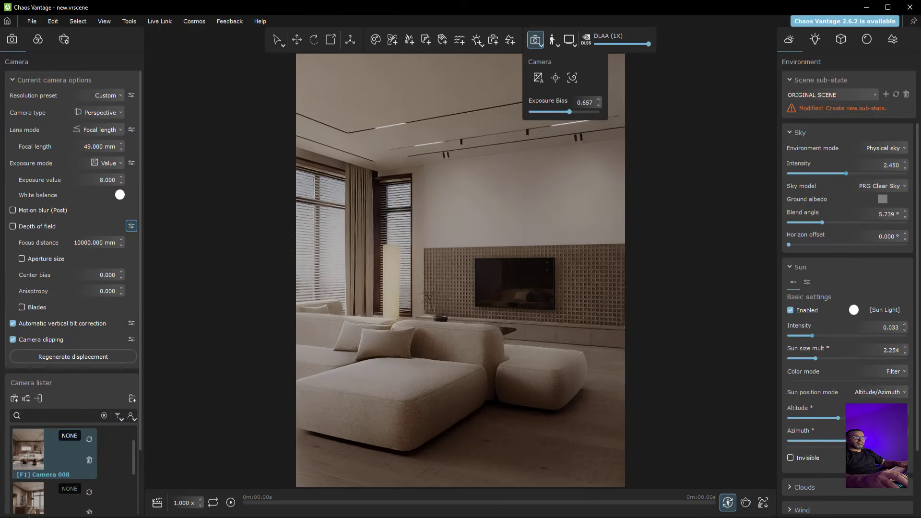
pyautogui.click(13, 340)
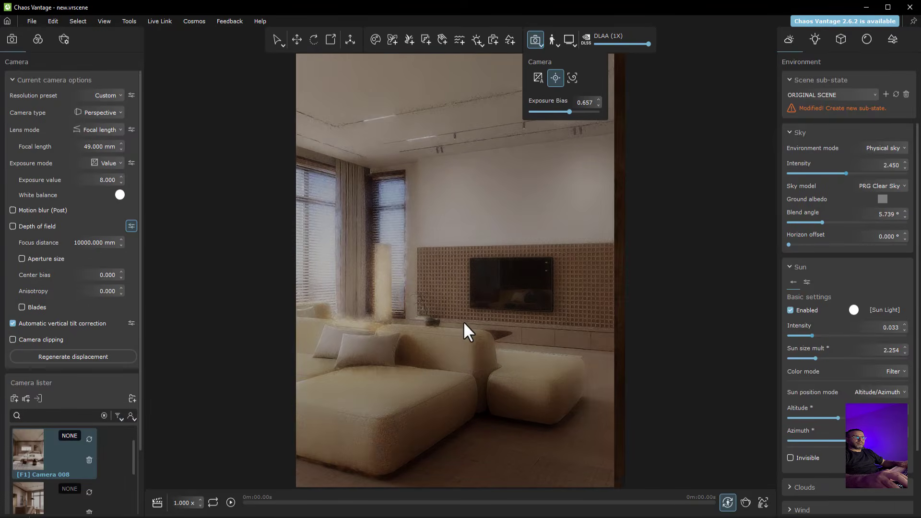
pyautogui.press('w')
pyautogui.press('q')
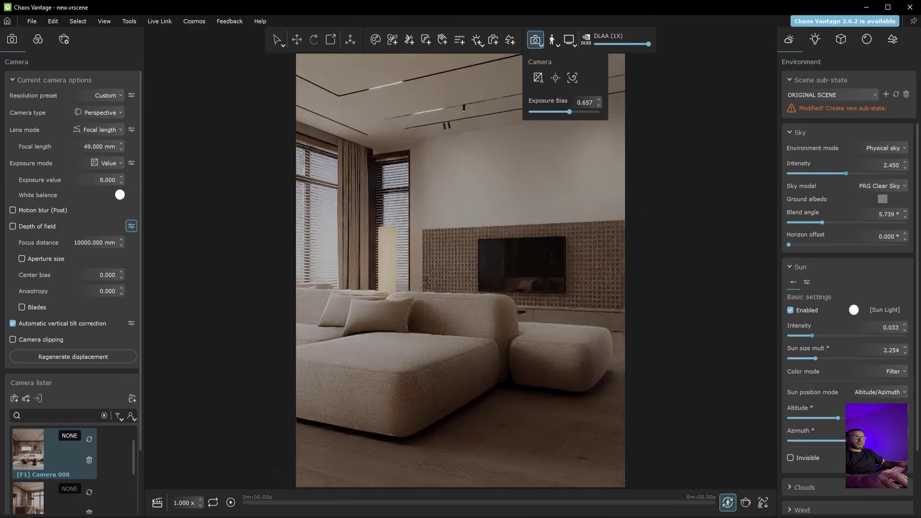
pyautogui.press('w')
pyautogui.moveTo(463, 321); pyautogui.dragTo(440, 335)
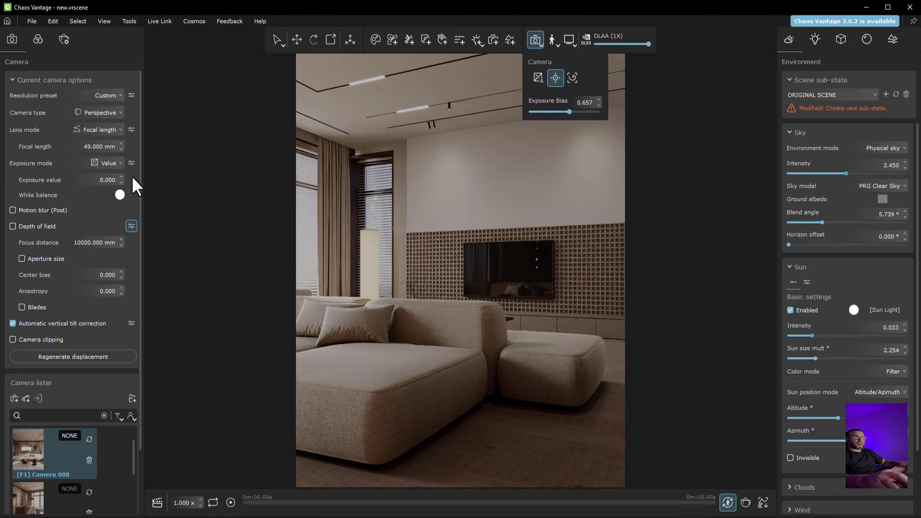
# - Set the focal length to 76.5 mm, fine-tune the framing and store the TV wall view as a new camera
pyautogui.moveTo(120, 145); pyautogui.dragTo(135, 10)
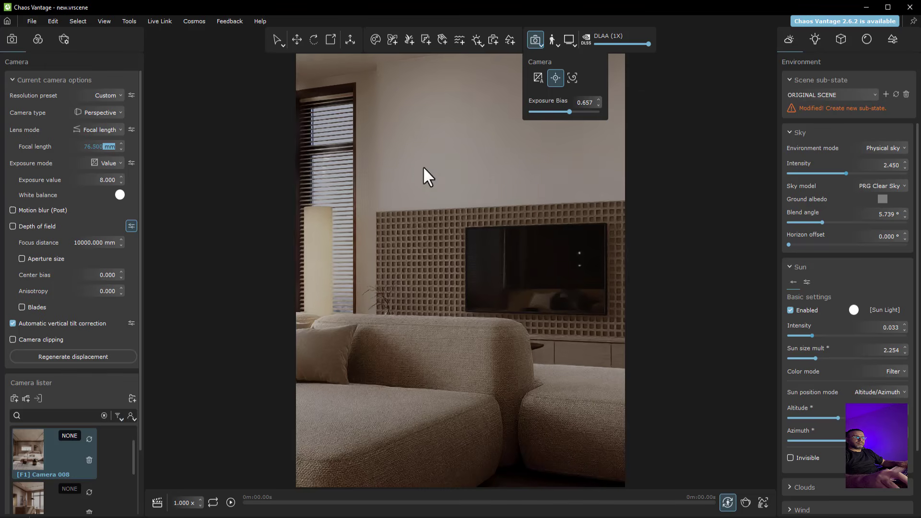
pyautogui.scroll(-4, 462, 207)
pyautogui.scroll(-3, 462, 208)
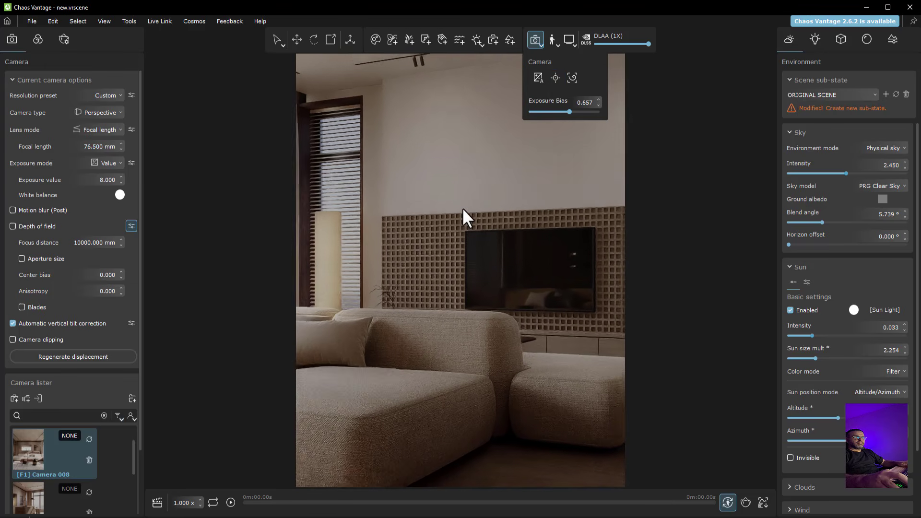
pyautogui.scroll(3, 462, 208)
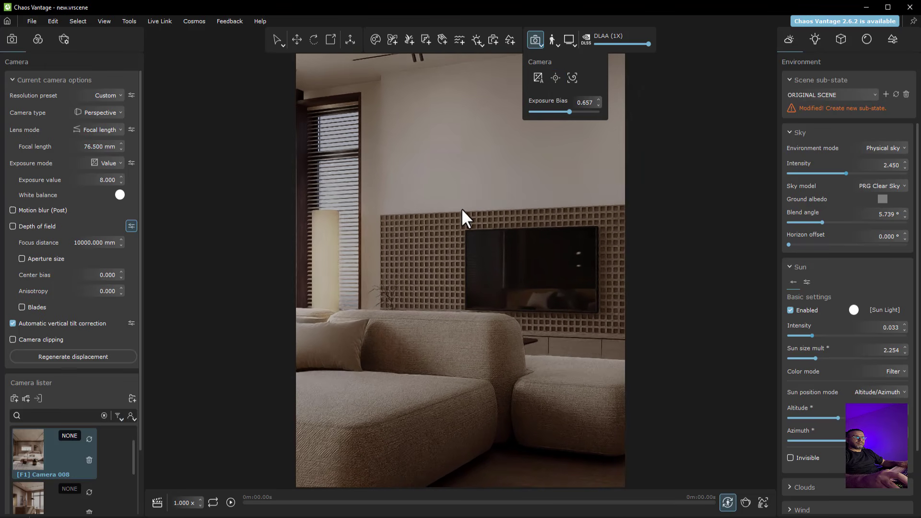
pyautogui.click(14, 401)
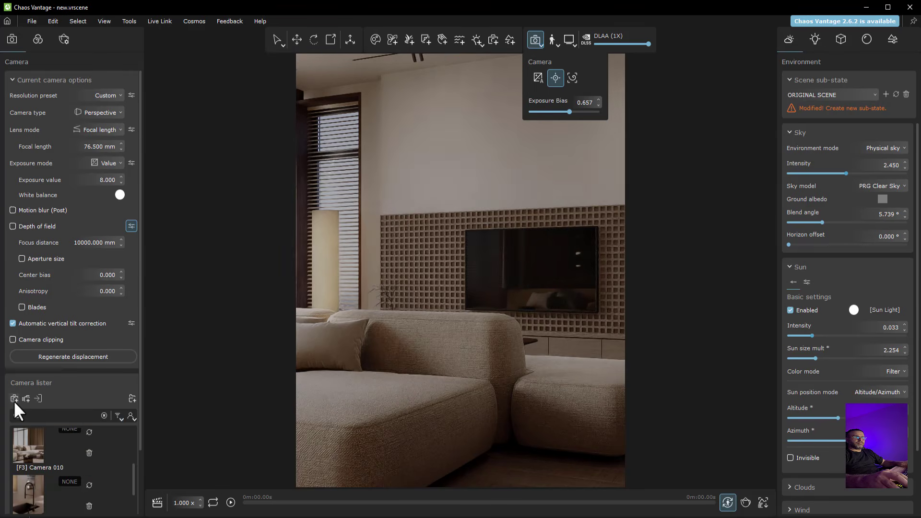
# - Set the exposure value of the TV wall view to 7.225 and update the stored Camera 012
pyautogui.click(121, 182)
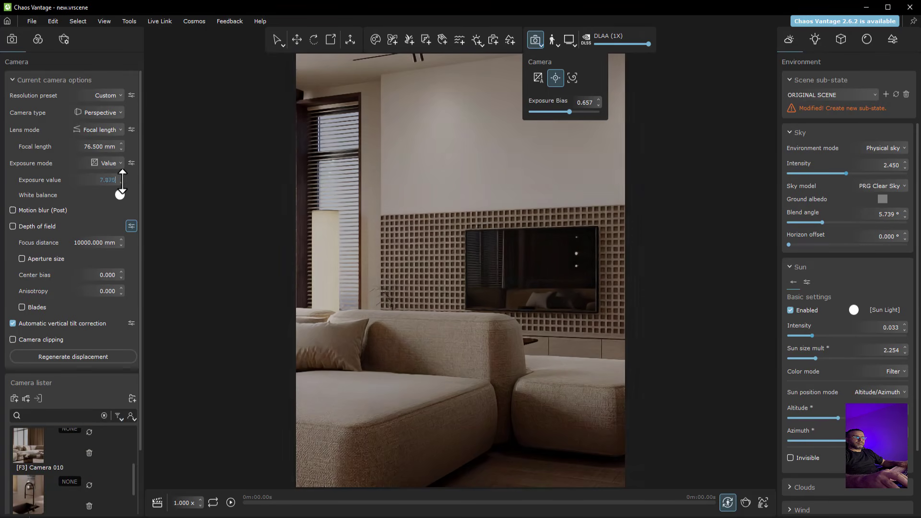
pyautogui.moveTo(127, 194); pyautogui.dragTo(131, 190)
pyautogui.scroll(-2, 64, 475)
pyautogui.scroll(-2, 64, 476)
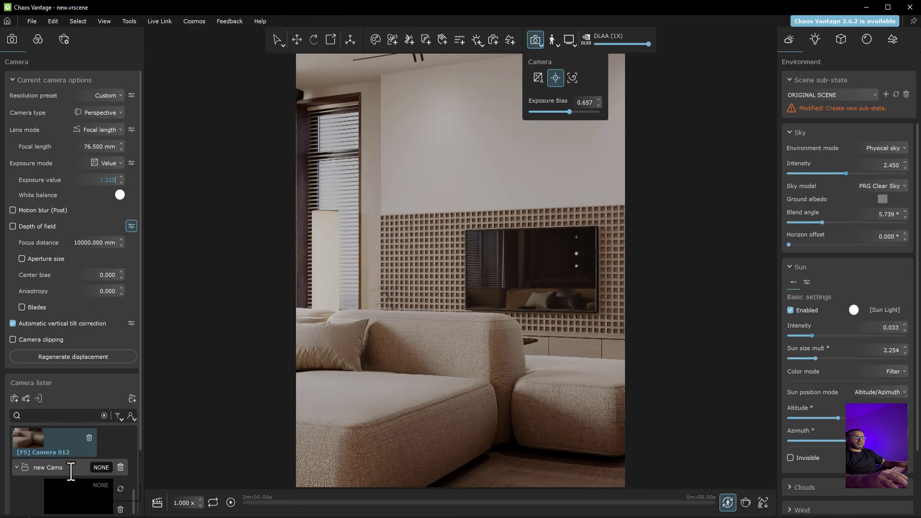
pyautogui.scroll(1, 70, 472)
pyautogui.click(90, 447)
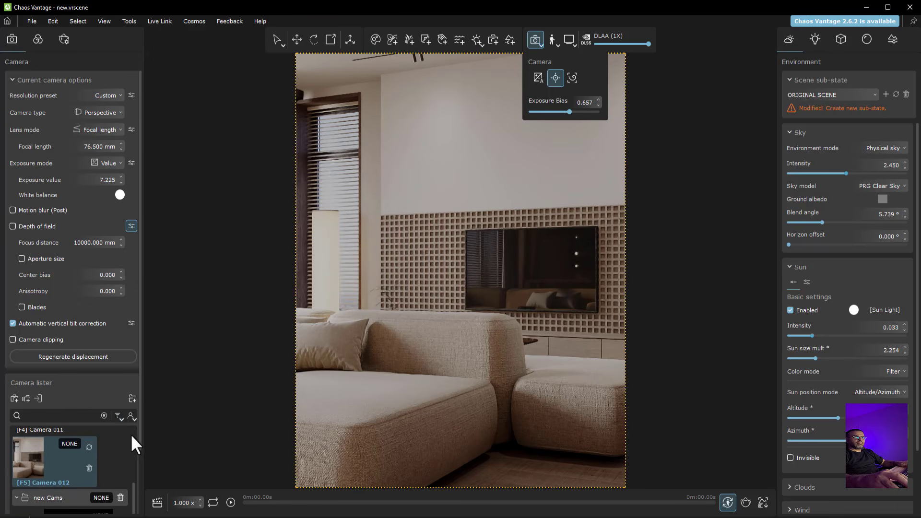
# - Reframe the TV wall view slightly and update the stored Camera 012 with the new framing
pyautogui.click(555, 78)
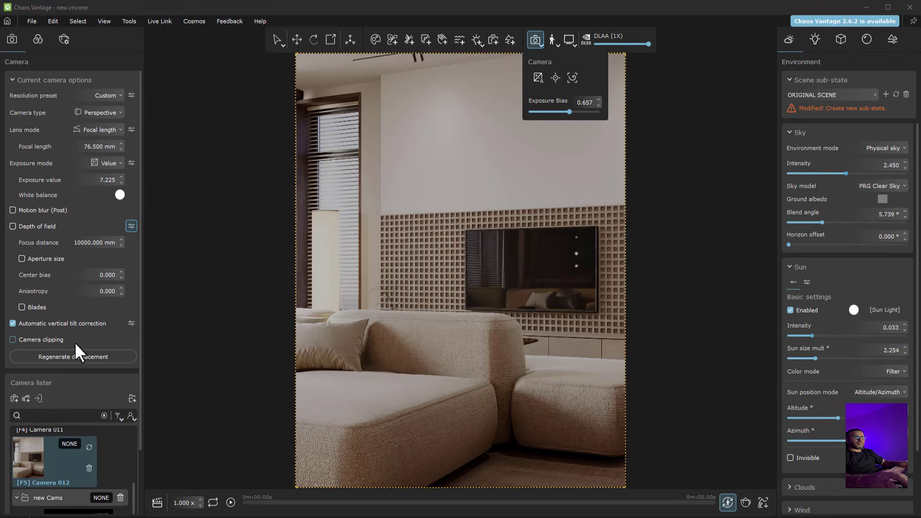
pyautogui.moveTo(403, 309); pyautogui.dragTo(403, 309)
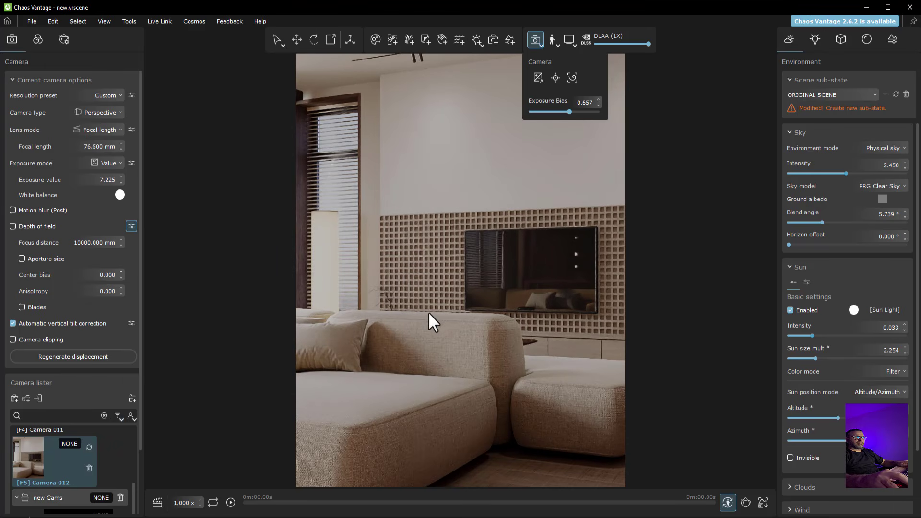
pyautogui.scroll(-1, 430, 310)
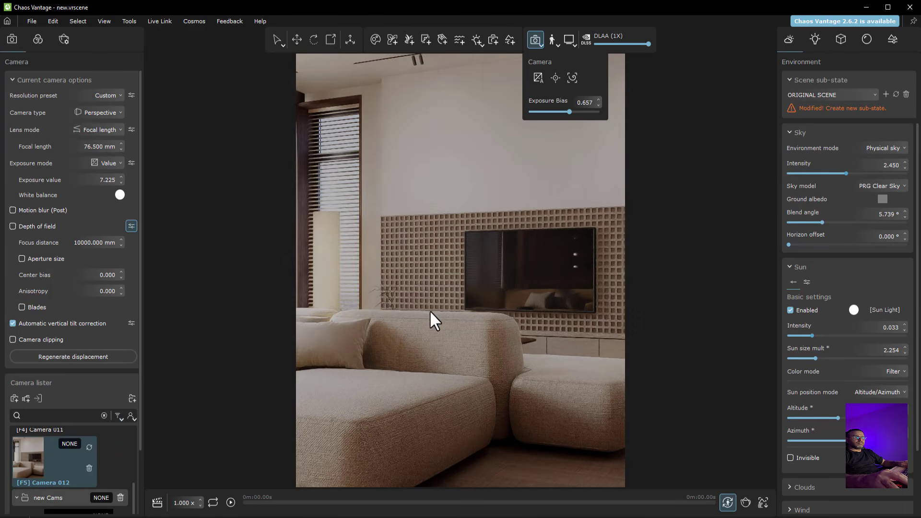
pyautogui.click(88, 449)
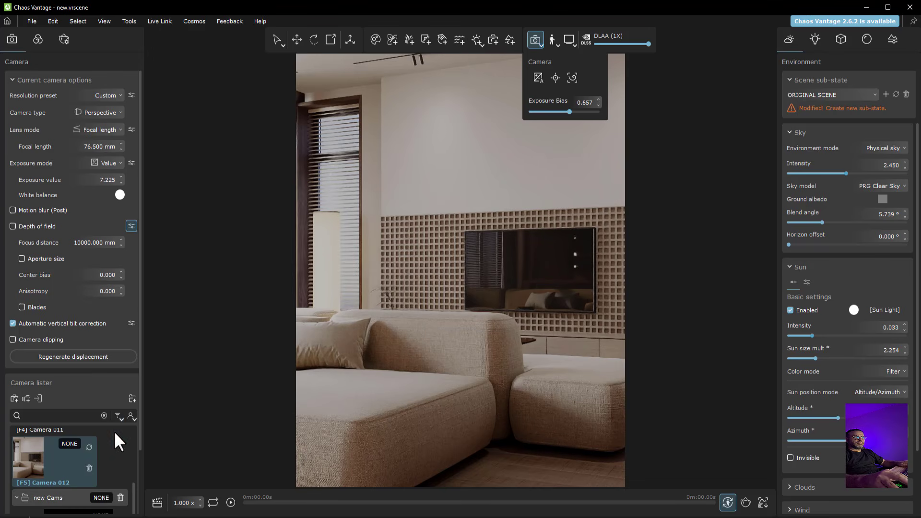
# - Enable ambient occlusion in the ambient settings and set the sky intensity to 2.408
pyautogui.scroll(1, 114, 431)
pyautogui.scroll(-3, 819, 420)
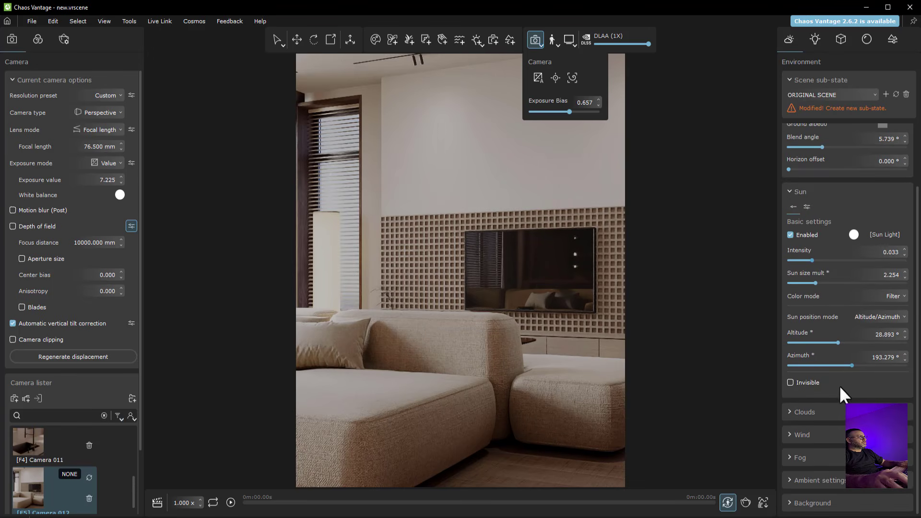
pyautogui.click(791, 479)
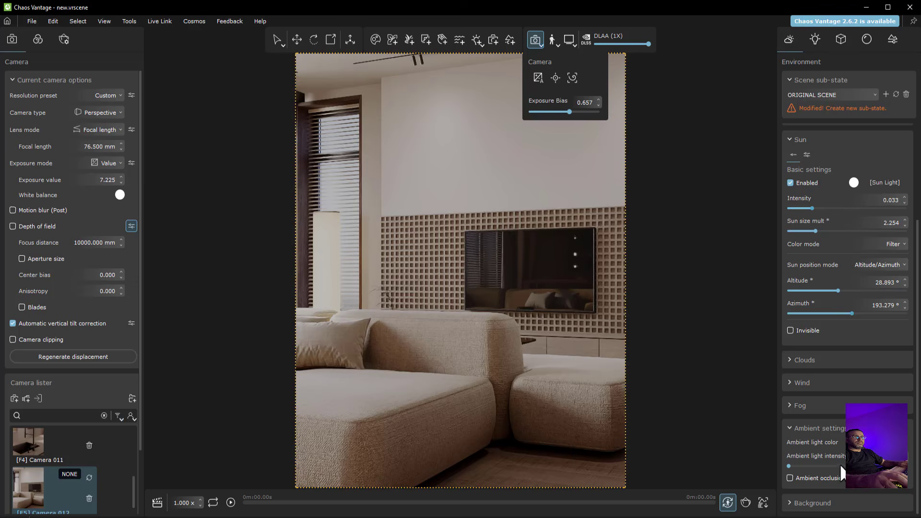
pyautogui.click(791, 477)
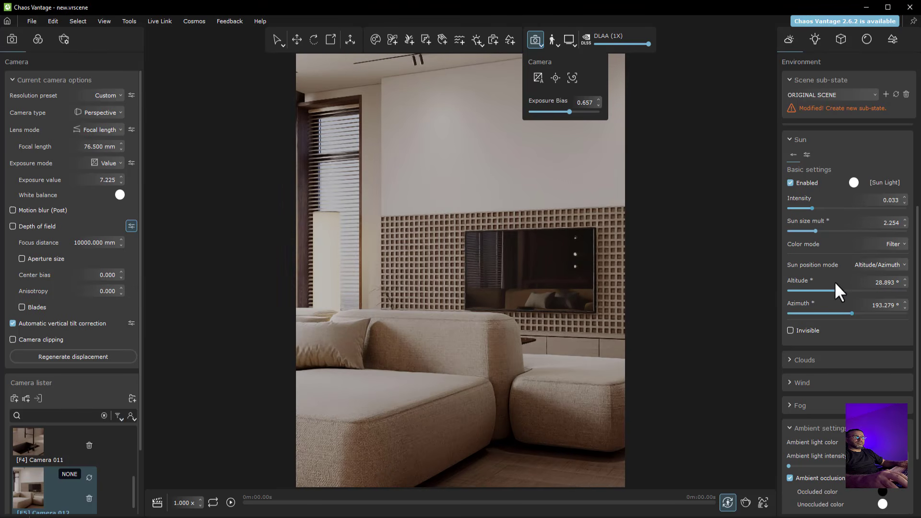
pyautogui.scroll(3, 834, 282)
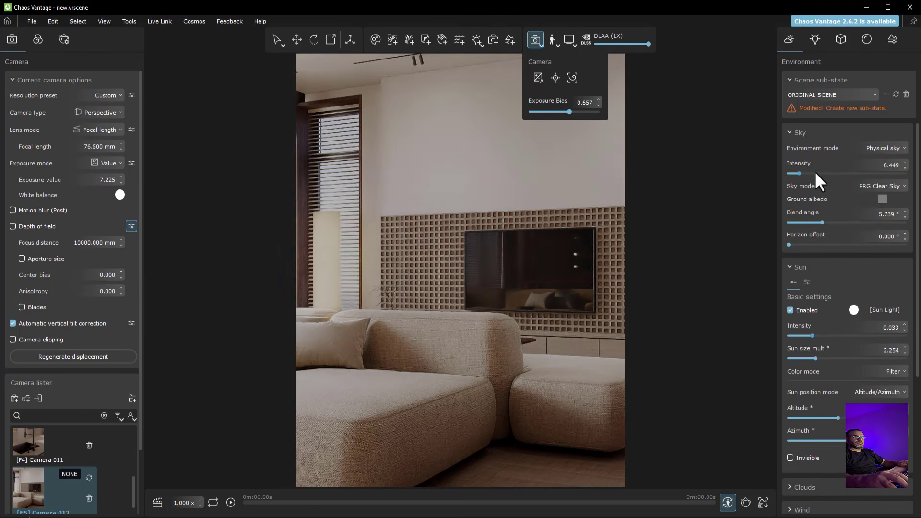
pyautogui.moveTo(815, 171); pyautogui.dragTo(844, 166)
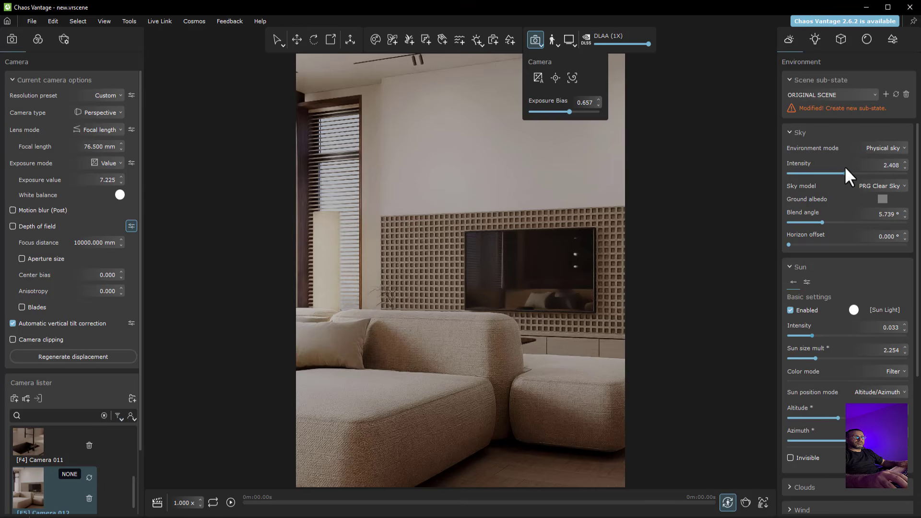
# - In the Camera 009 kitchen view, set the sun altitude to 31.045° and the sun intensity to 0.048
pyautogui.scroll(2, 40, 448)
pyautogui.click(31, 448)
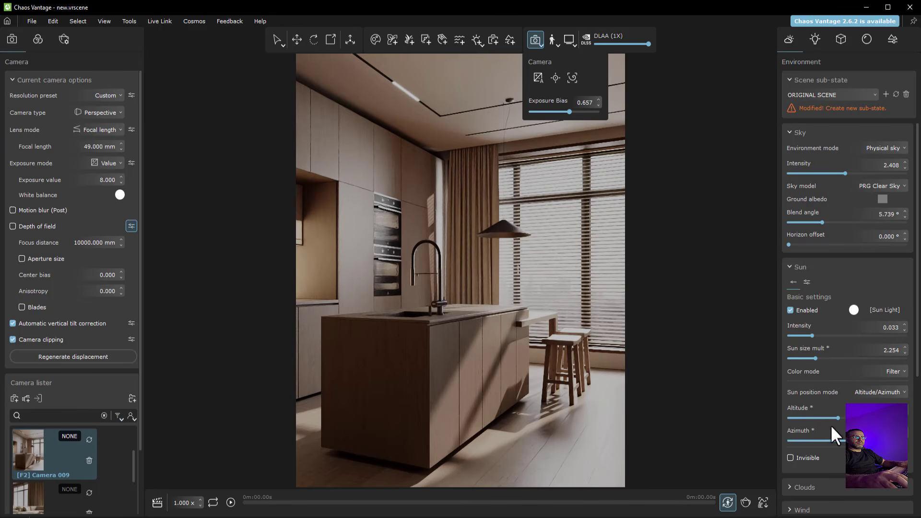
pyautogui.moveTo(837, 417); pyautogui.dragTo(840, 418)
pyautogui.moveTo(815, 337); pyautogui.dragTo(822, 335)
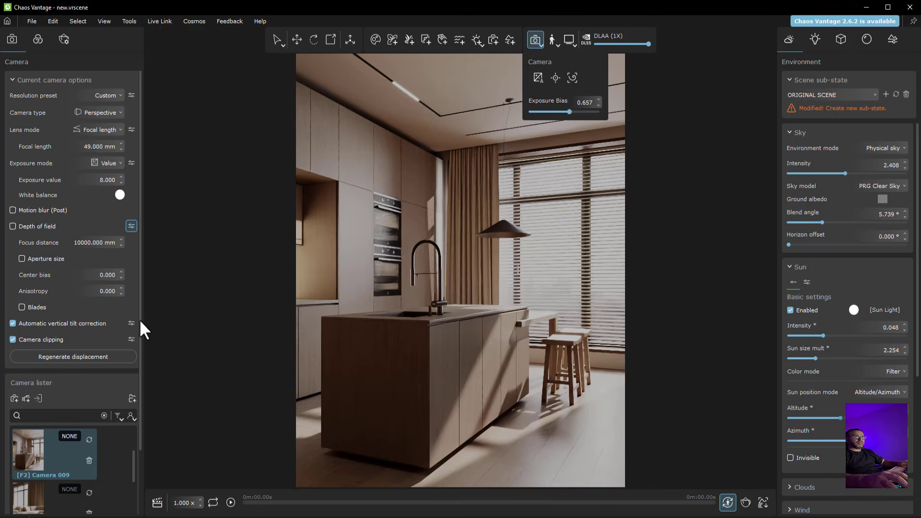
# - Check the adjusted lighting through each stored camera from Camera 008 to Camera 012
pyautogui.scroll(3, 57, 464)
pyautogui.click(34, 488)
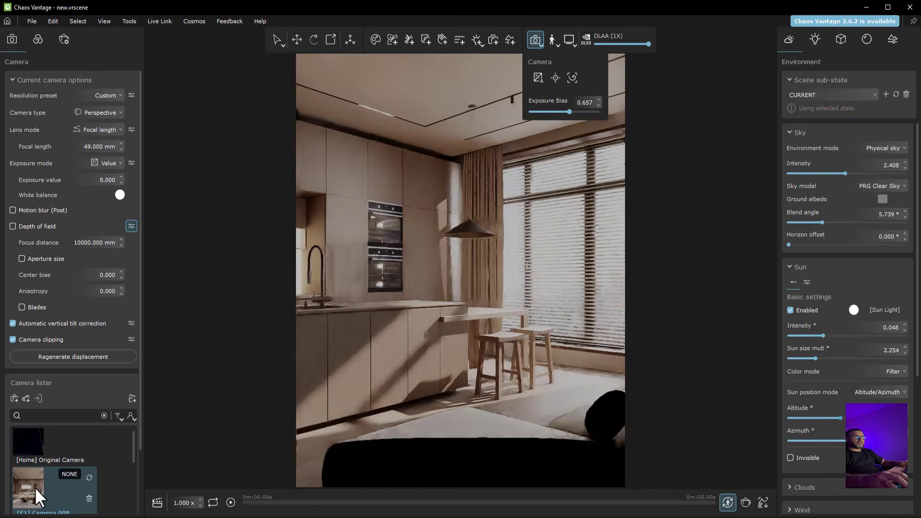
pyautogui.scroll(-1, 23, 488)
pyautogui.click(22, 490)
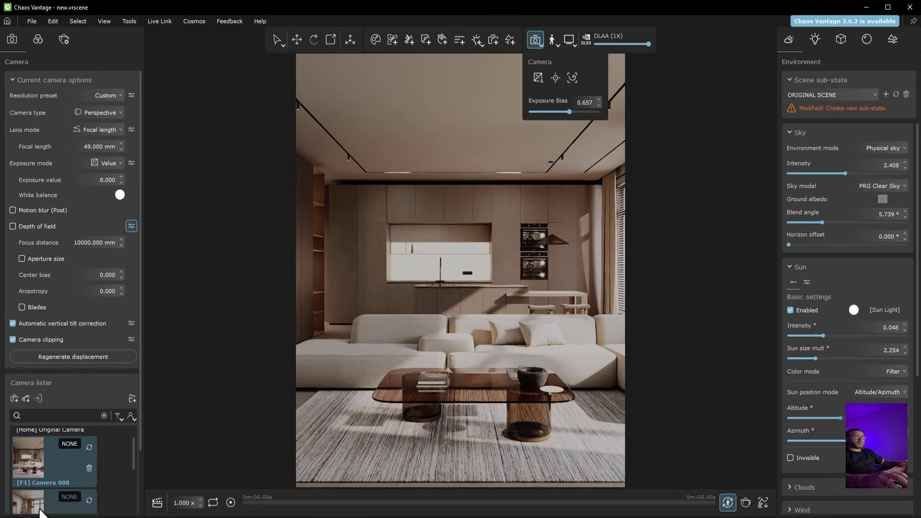
pyautogui.scroll(-1, 35, 456)
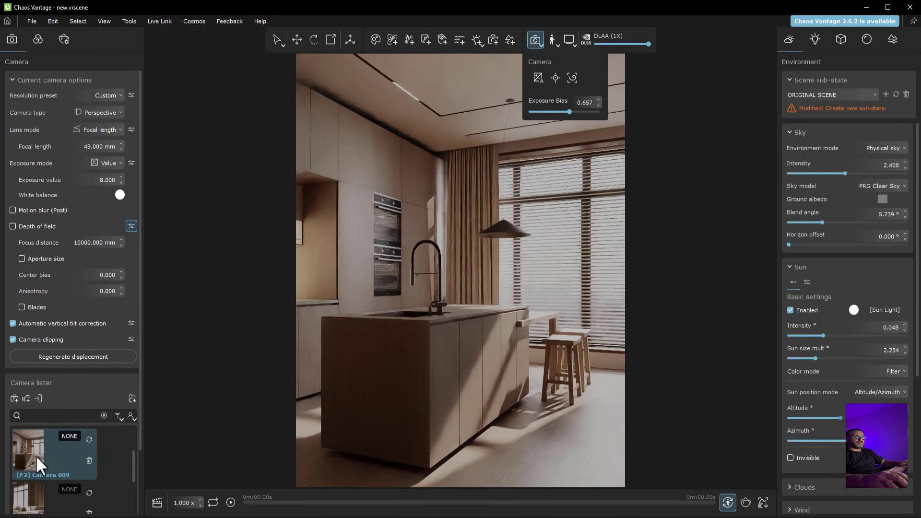
pyautogui.click(25, 494)
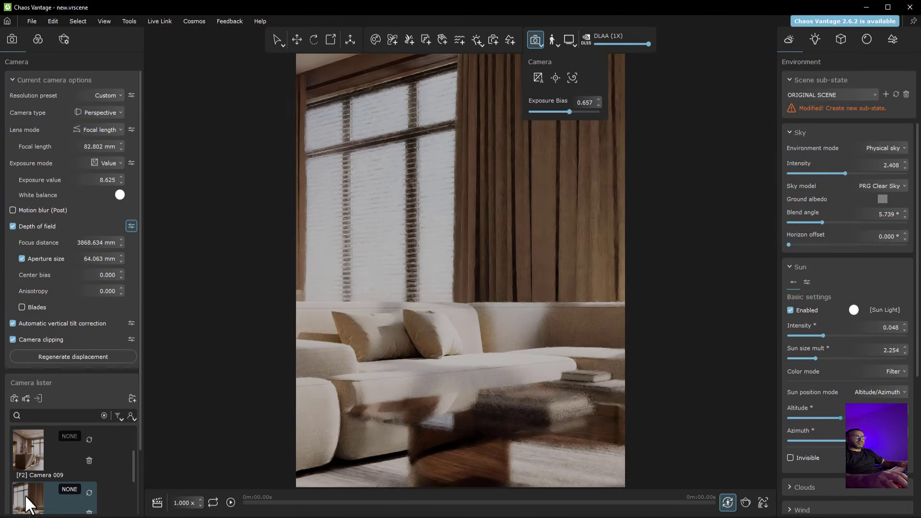
pyautogui.scroll(-1, 24, 493)
pyautogui.scroll(-1, 24, 494)
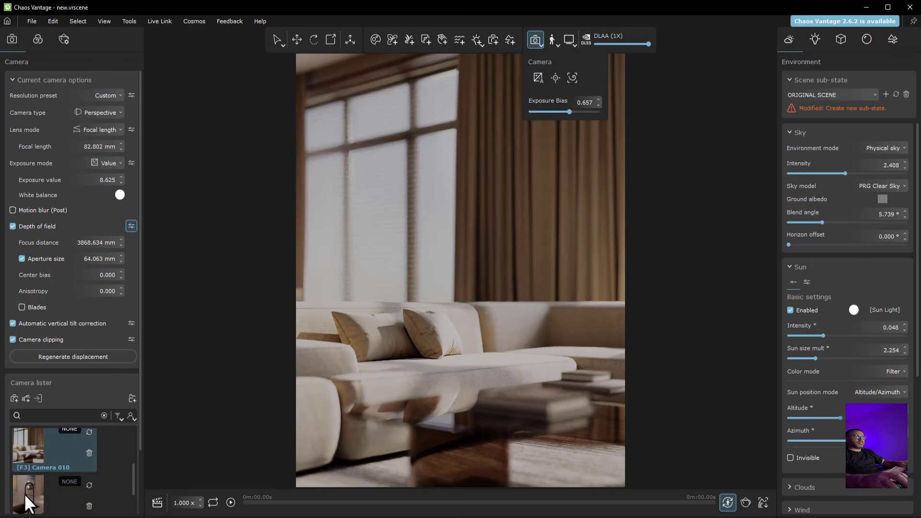
pyautogui.click(29, 485)
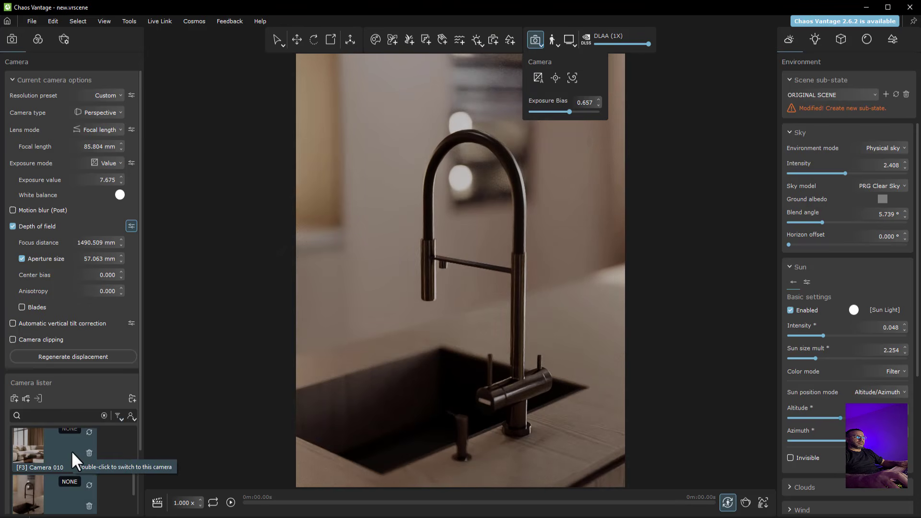
pyautogui.scroll(-2, 70, 451)
pyautogui.doubleClick(26, 487)
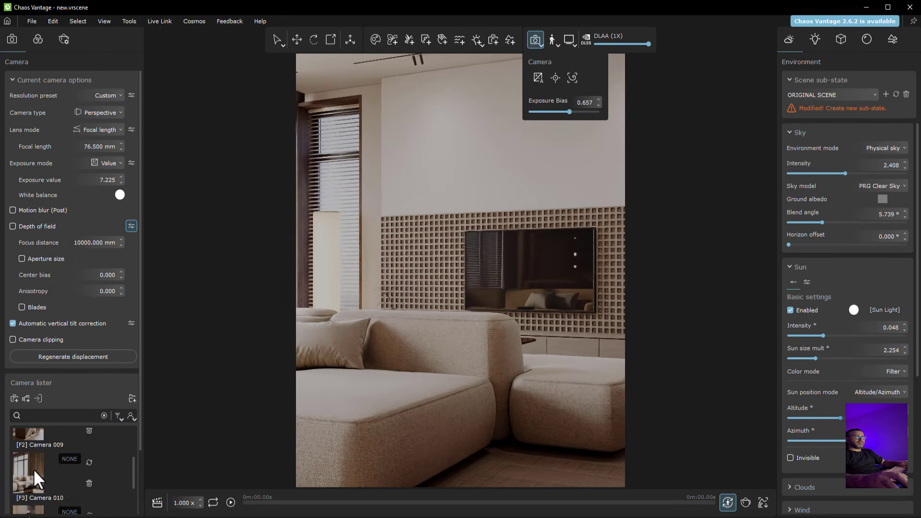
# - Render the Camera 009 view as a still image with the height set to 3000 pixels at the locked aspect ratio
pyautogui.scroll(2, 39, 442)
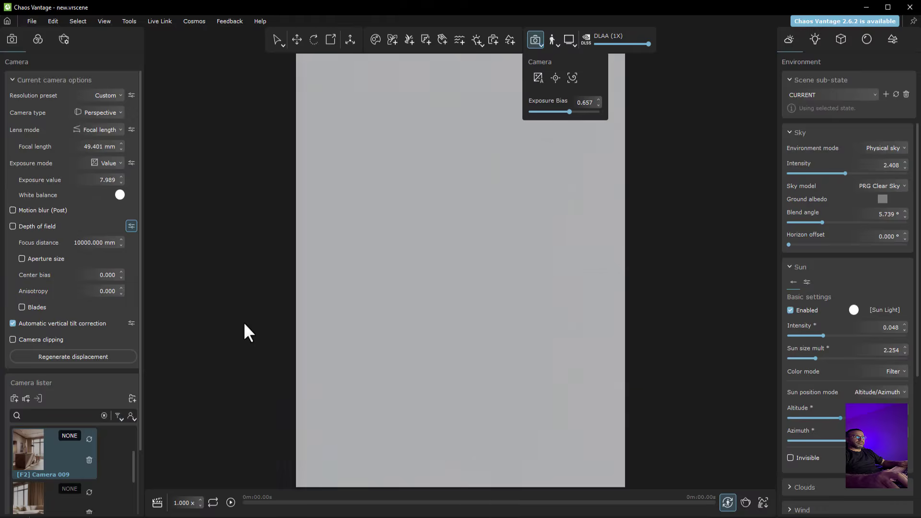
pyautogui.click(746, 502)
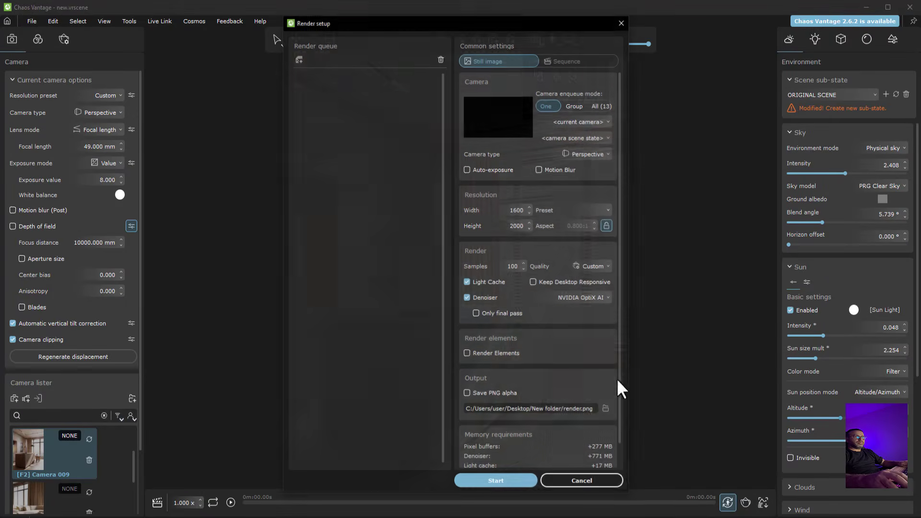
pyautogui.doubleClick(514, 226)
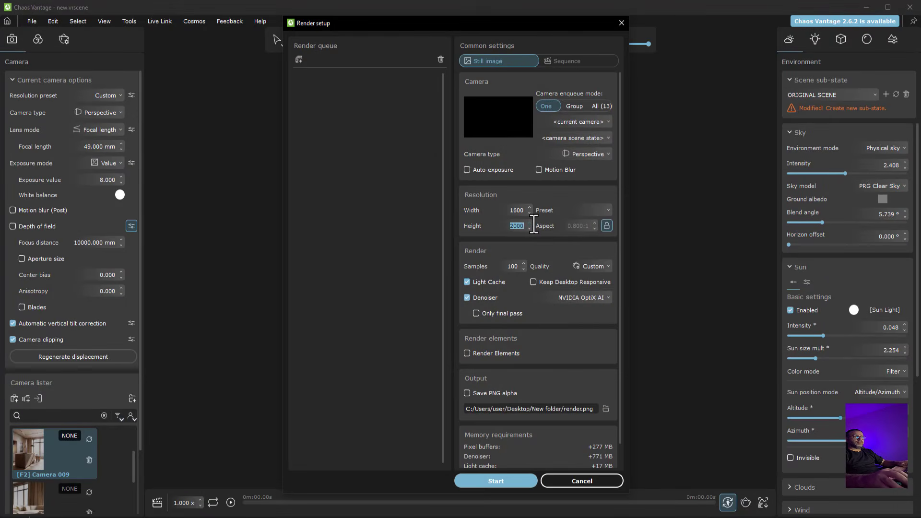
pyautogui.write('3000')
pyautogui.click(497, 481)
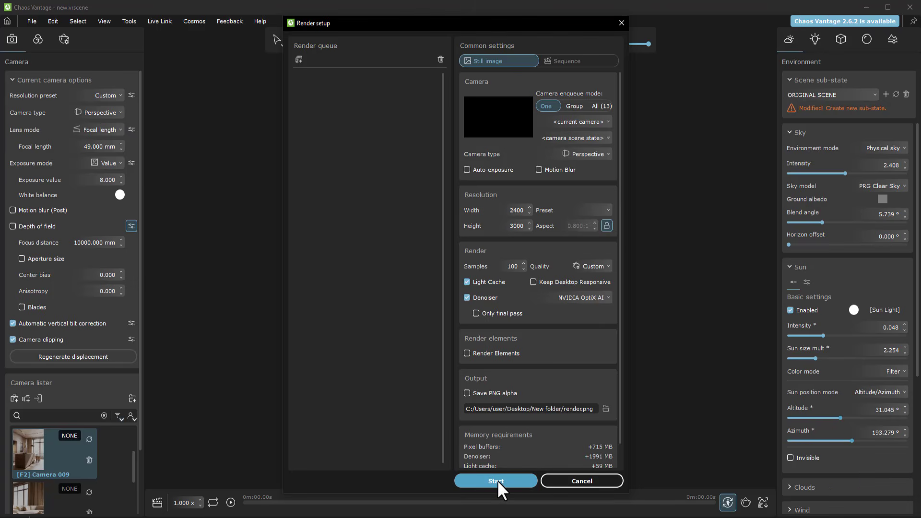
pyautogui.click(470, 271)
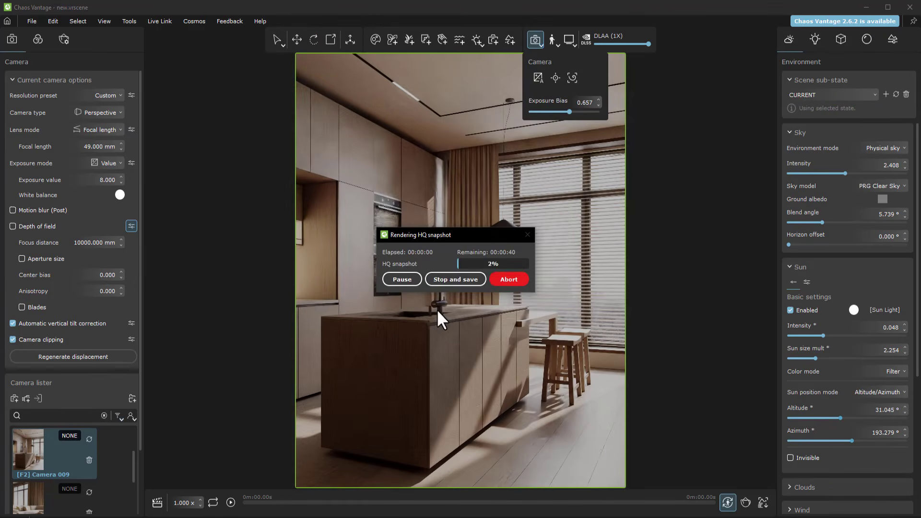